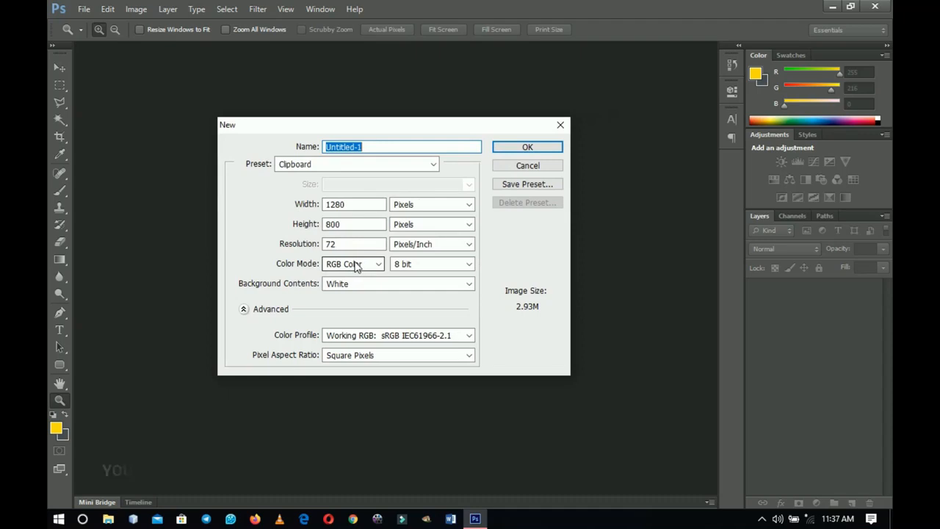
- Create a new 1280 × 800 pixel document with the color mode set to Grayscale
click(358, 266)
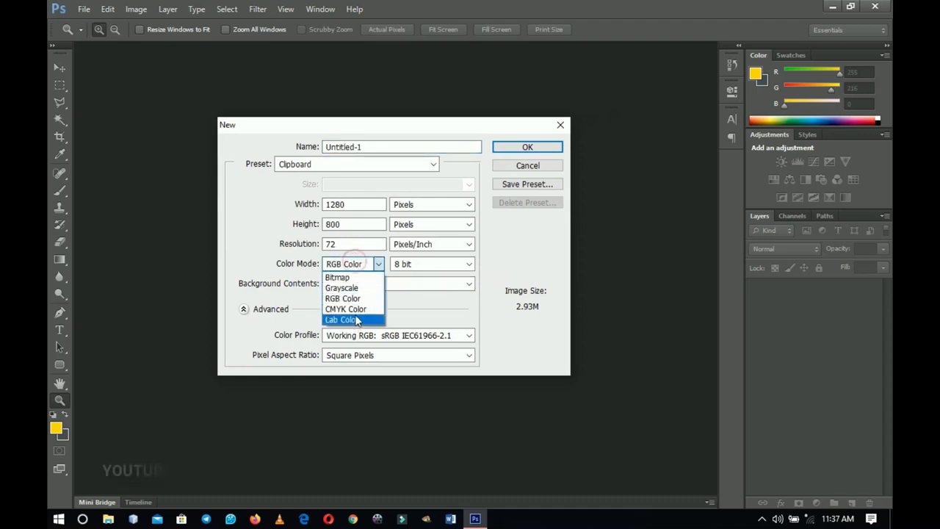
click(360, 289)
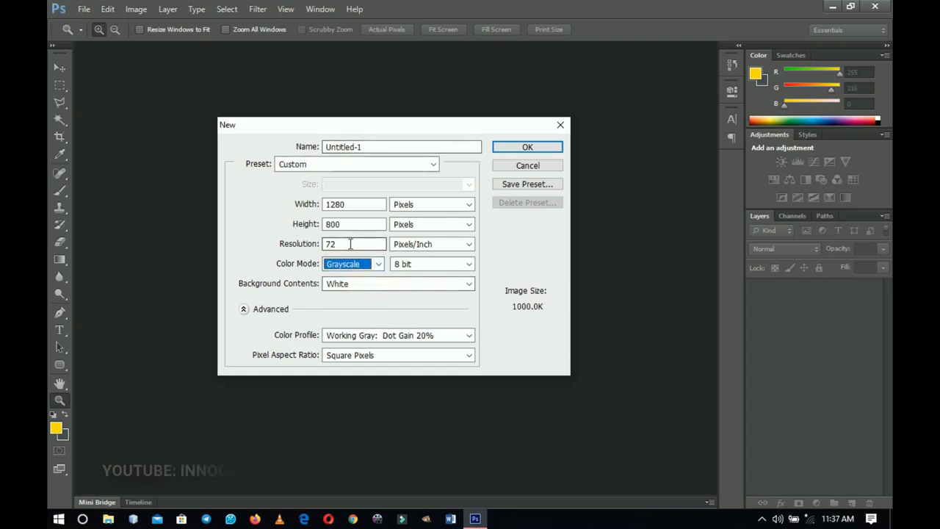
click(527, 147)
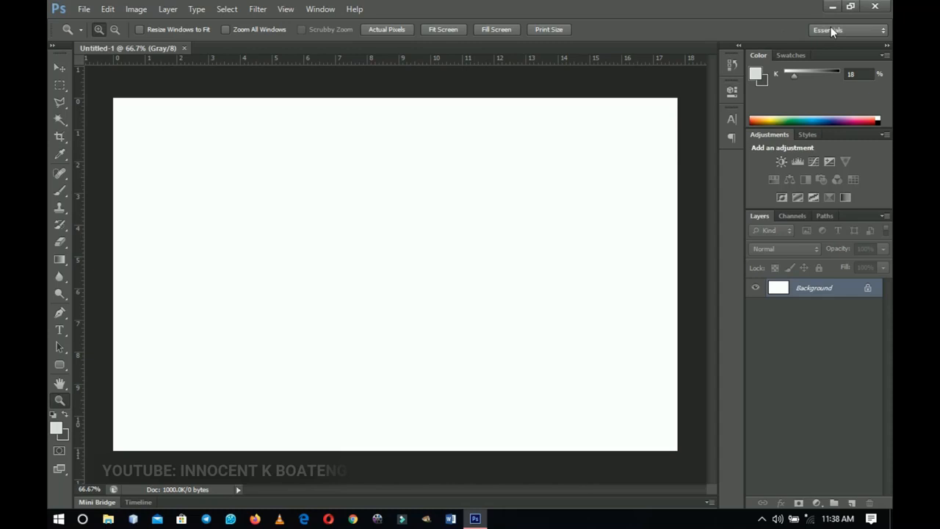
- Place the GH actress (5) image from the desktop into the grayscale document and enlarge the view of the portrait
click(832, 7)
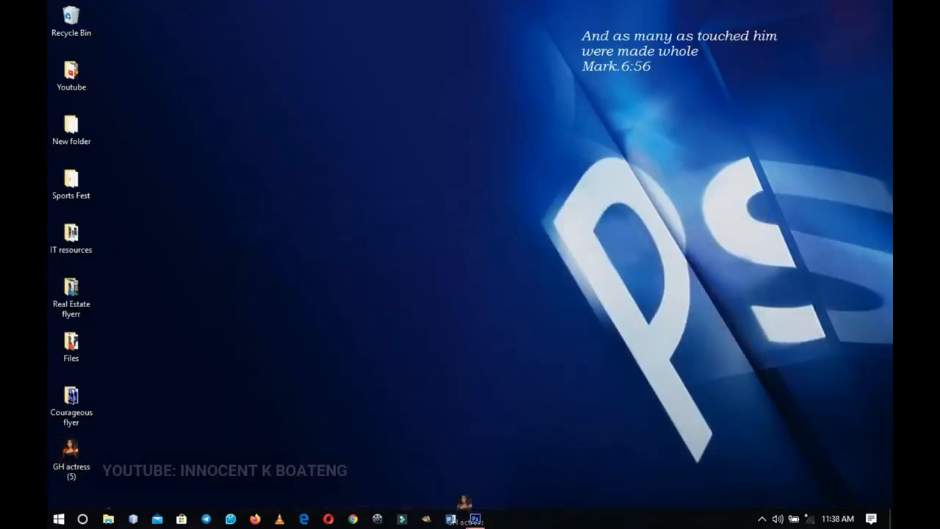
click(476, 519)
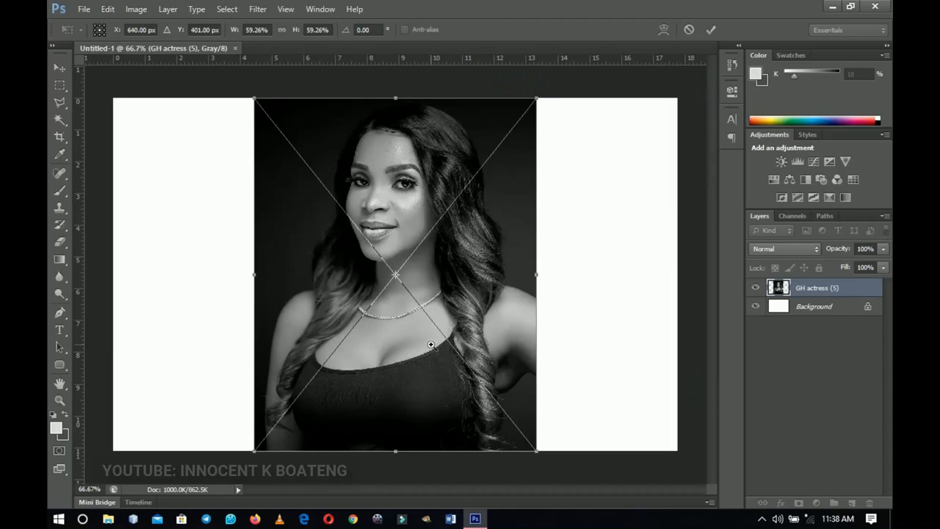
key(z)
click(362, 241)
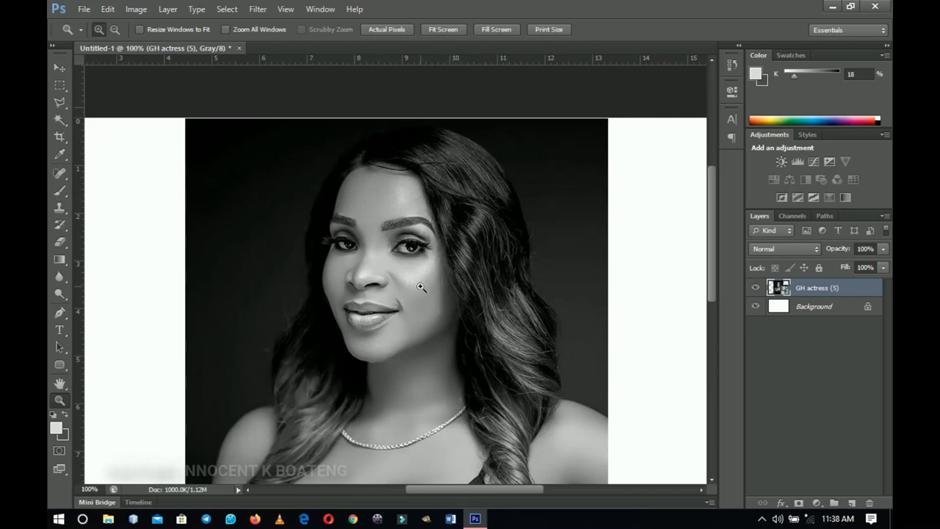
scroll(419, 284, down, 3)
scroll(418, 285, up, 2)
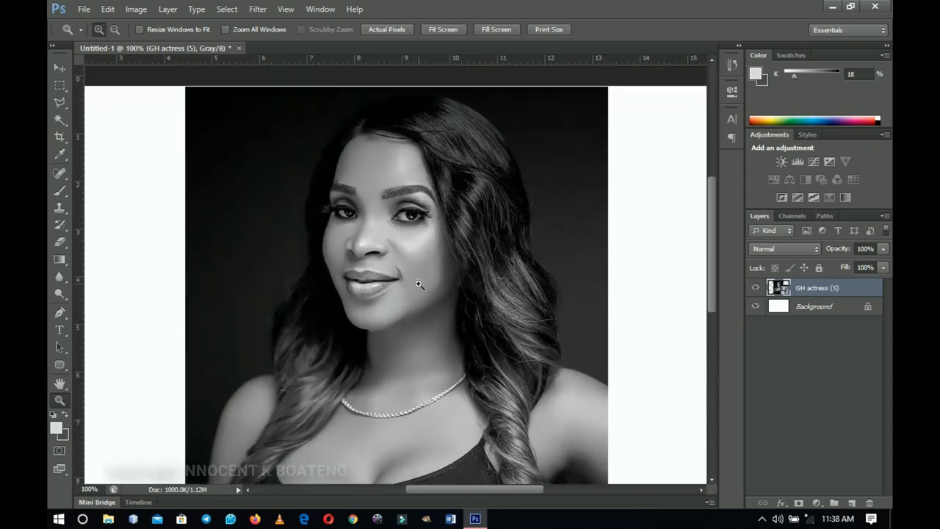
scroll(415, 274, down, 1)
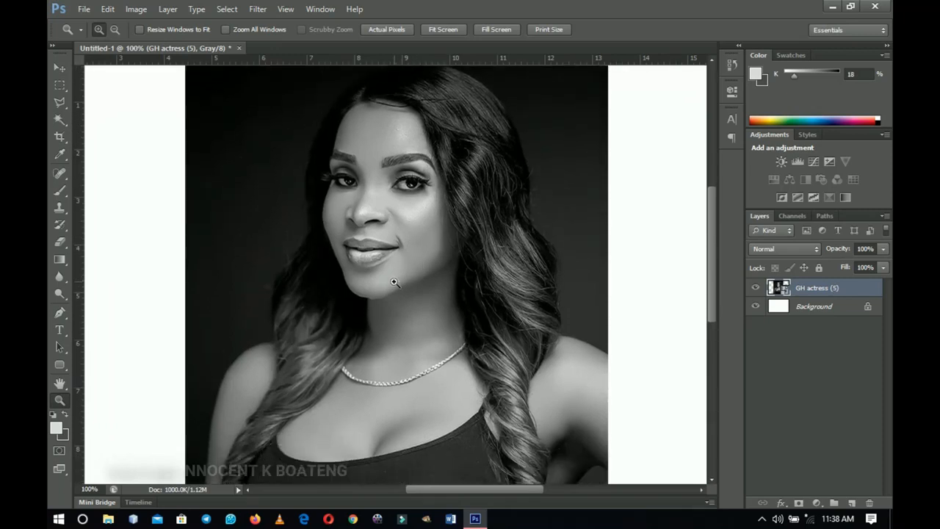
scroll(394, 282, up, 1)
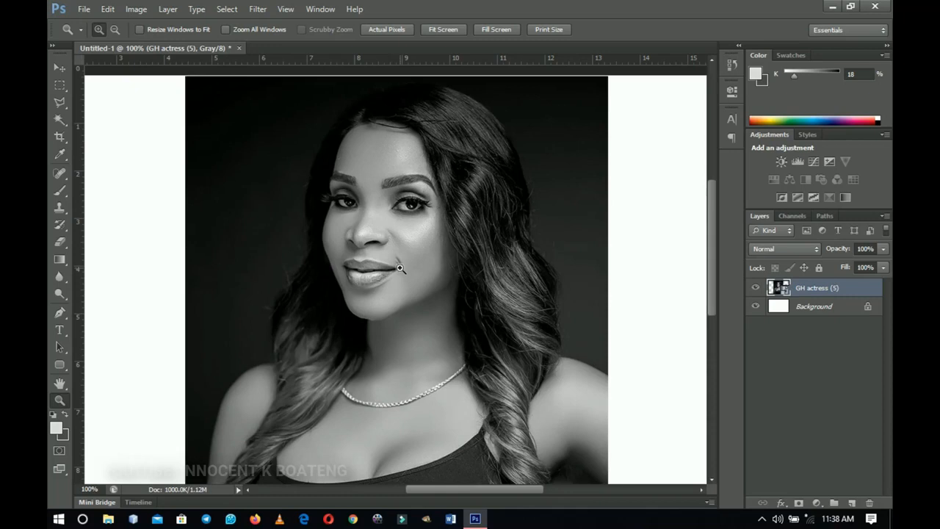
key(ctrl+n)
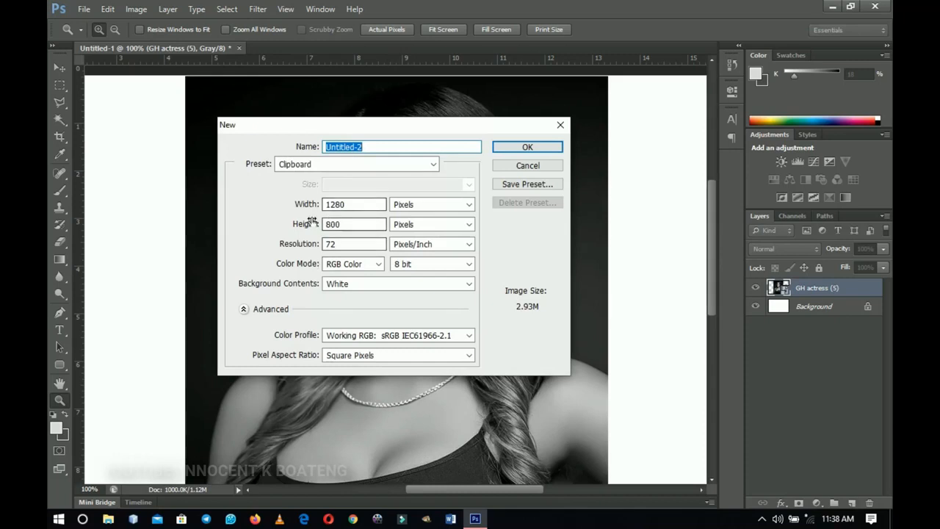
click(351, 264)
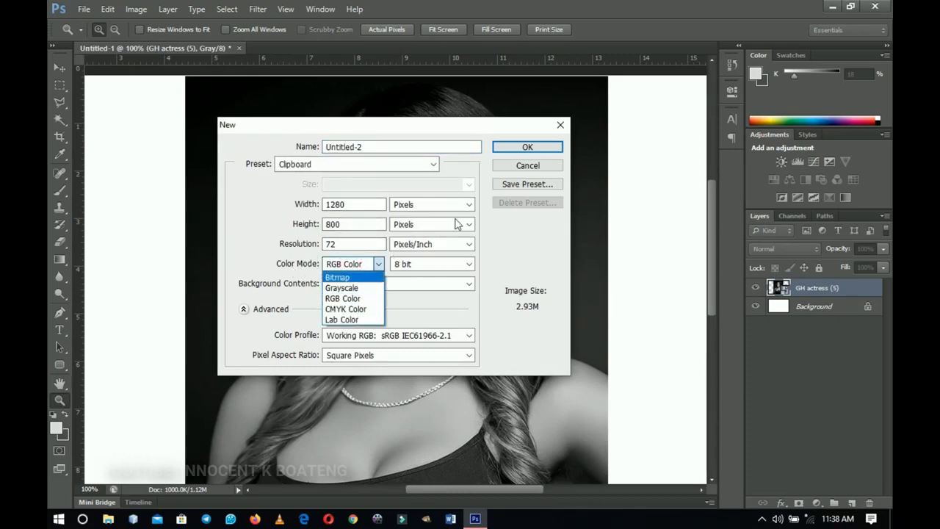
click(512, 171)
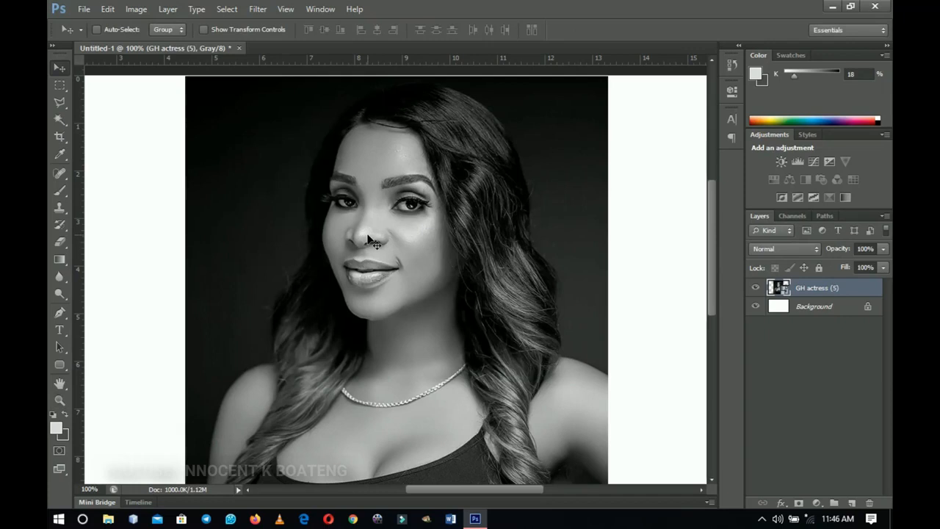
- Convert the document from grayscale to RGB Color mode without rasterizing the placed smart object
click(138, 9)
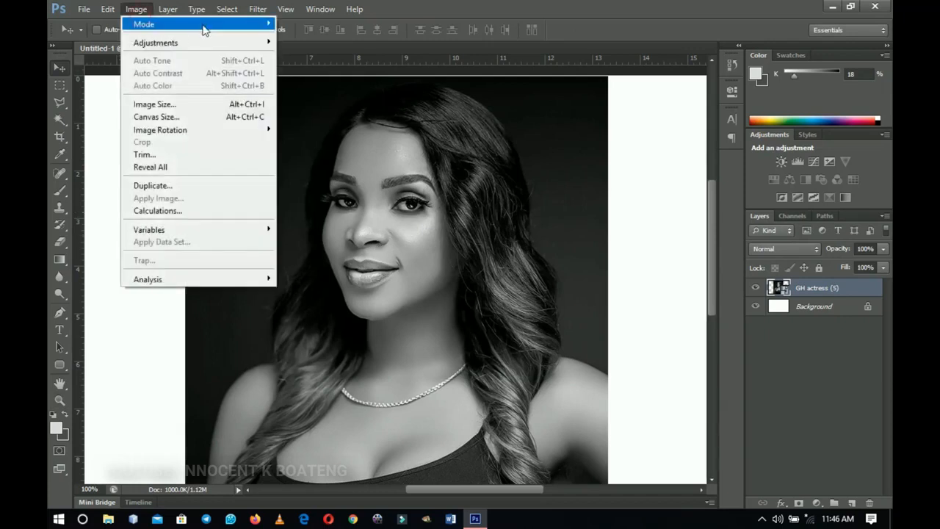
mouse_move(235, 24)
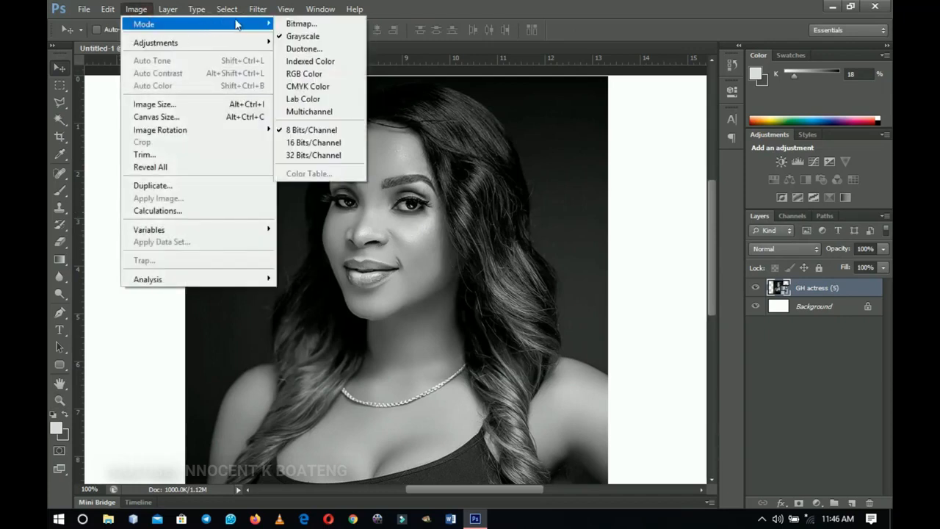
click(308, 76)
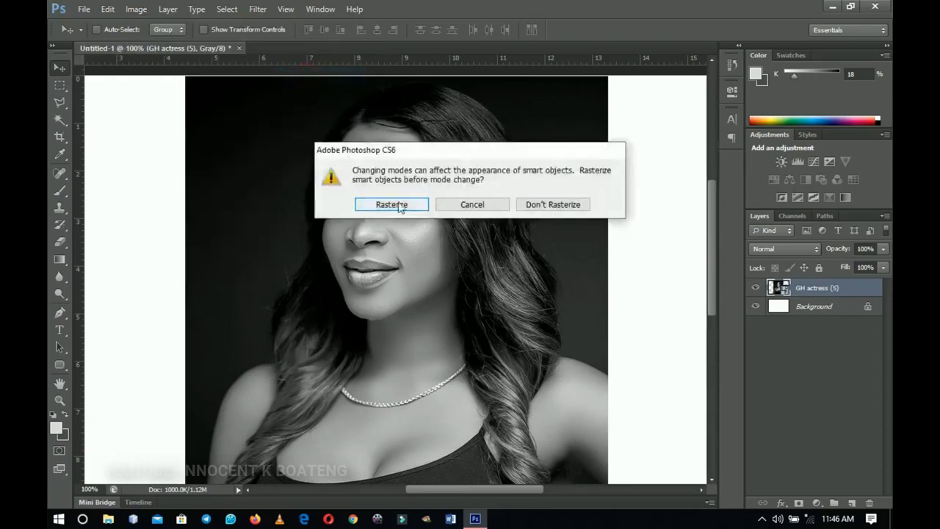
click(552, 206)
click(520, 207)
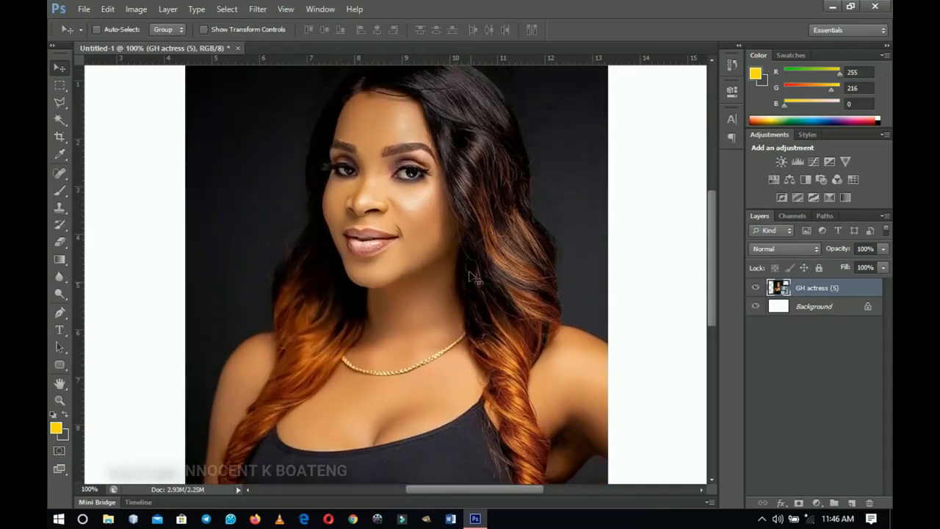
scroll(469, 276, up, 3)
scroll(469, 276, down, 3)
scroll(469, 276, up, 1)
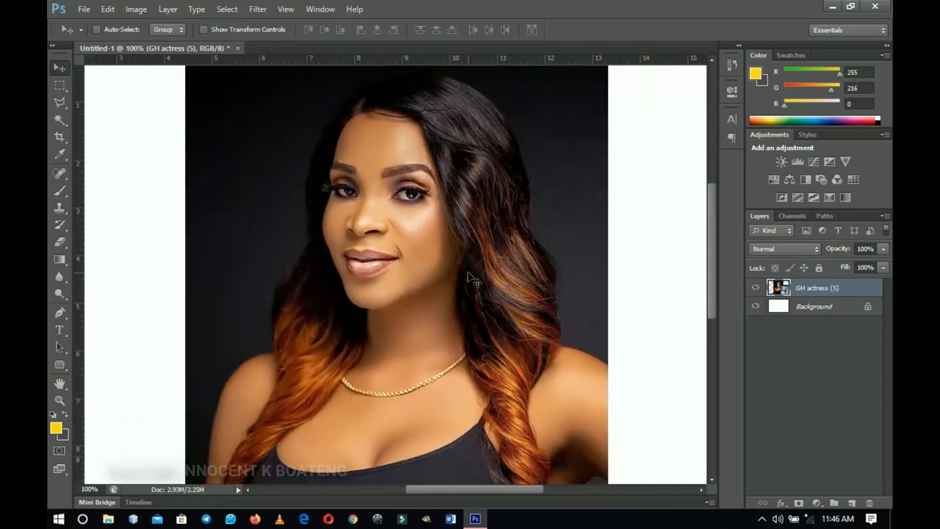
scroll(474, 280, up, 1)
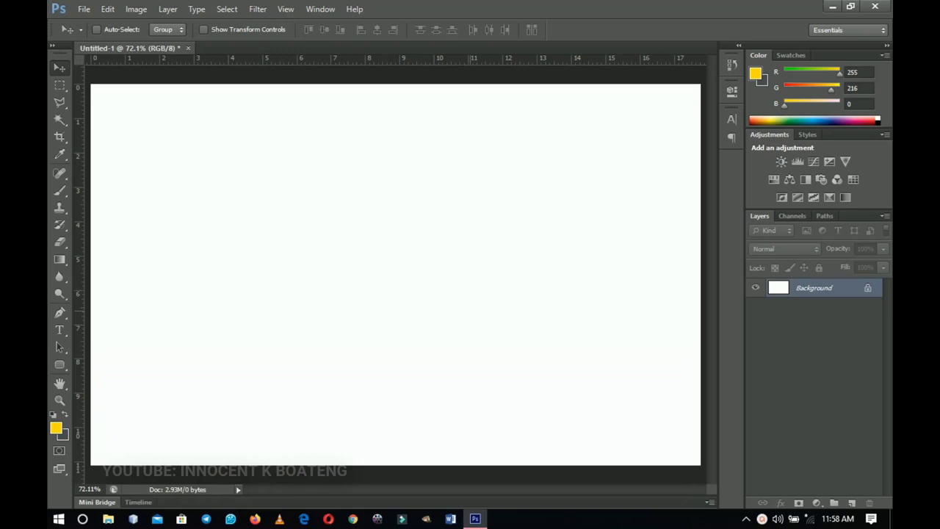
- Add the text "TEXT" in the Bebas font and move it to the middle of the blank canvas
click(59, 330)
click(157, 31)
text(Bebas)
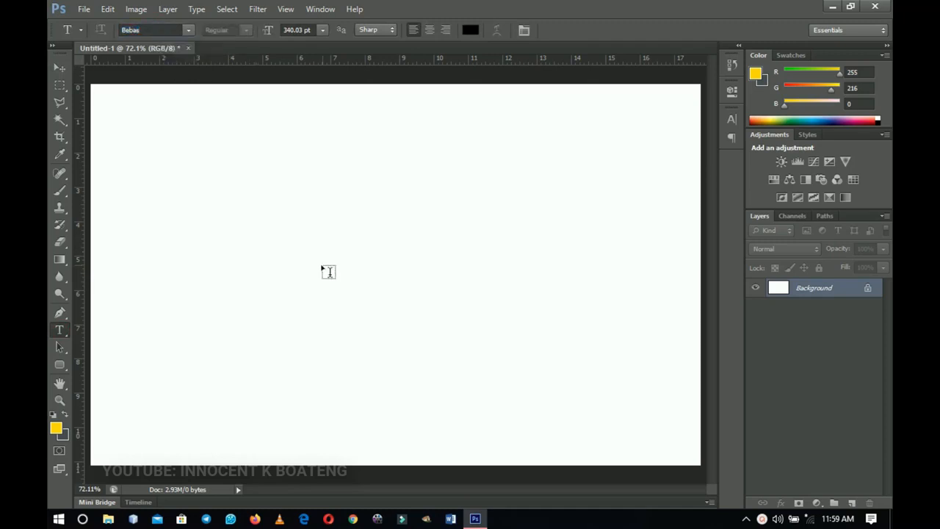
click(323, 264)
text(TEXT)
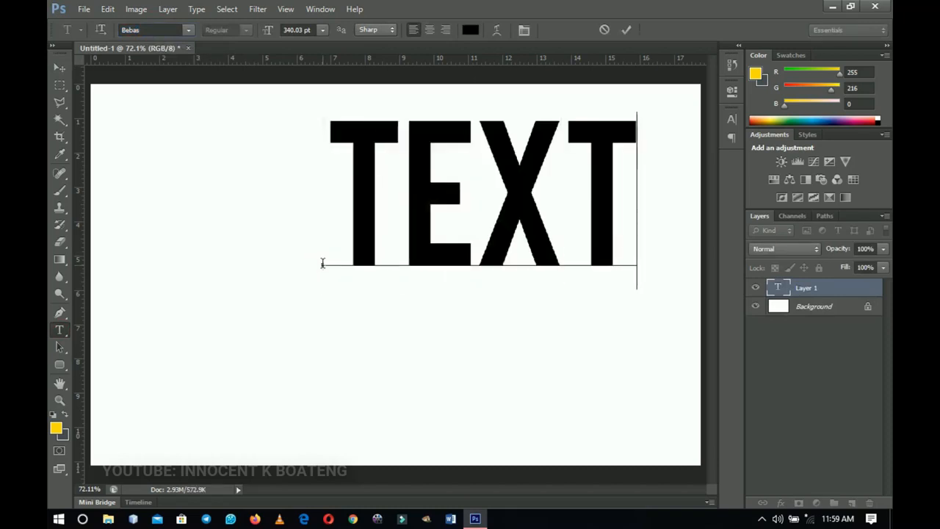
drag(441, 100, 378, 168)
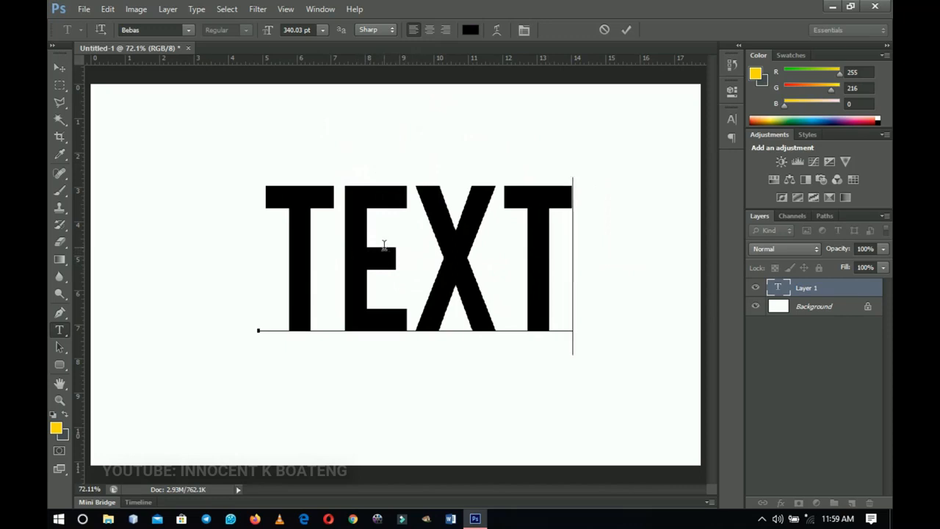
- Change the text's font to Poppins and retype it in lowercase as "text"
key(ctrl+a)
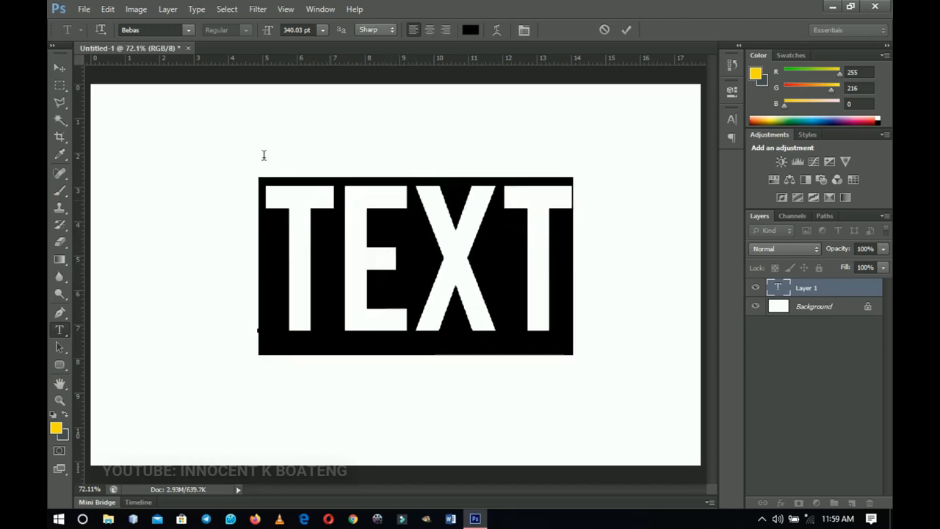
click(152, 30)
text(Poppins)
key(Return)
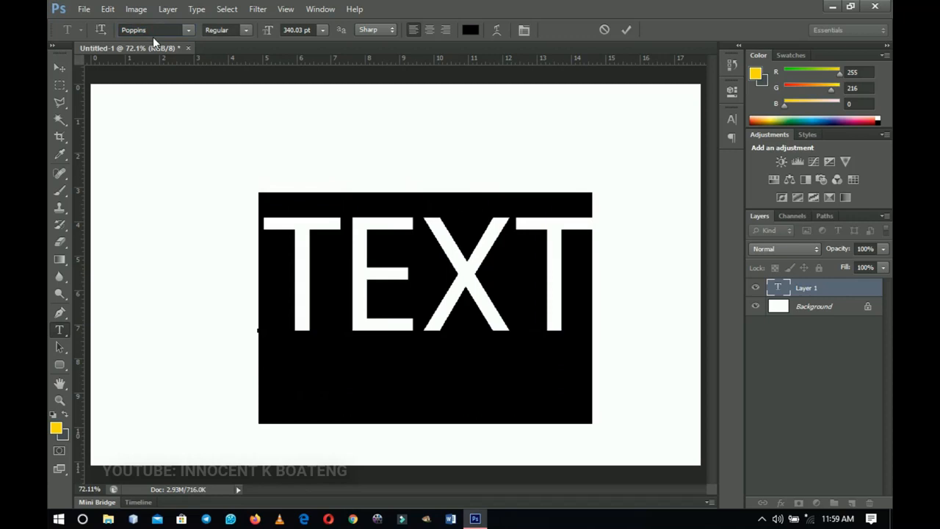
text(text)
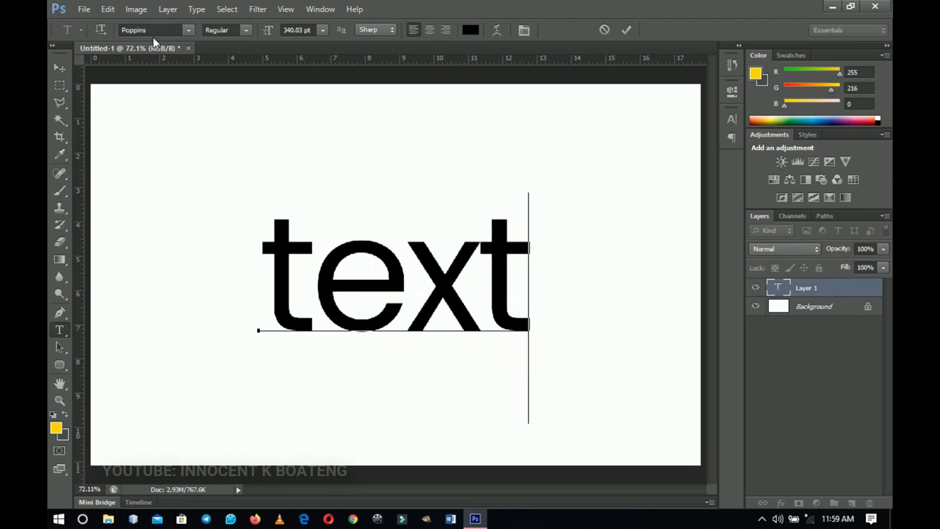
key(ctrl+Return)
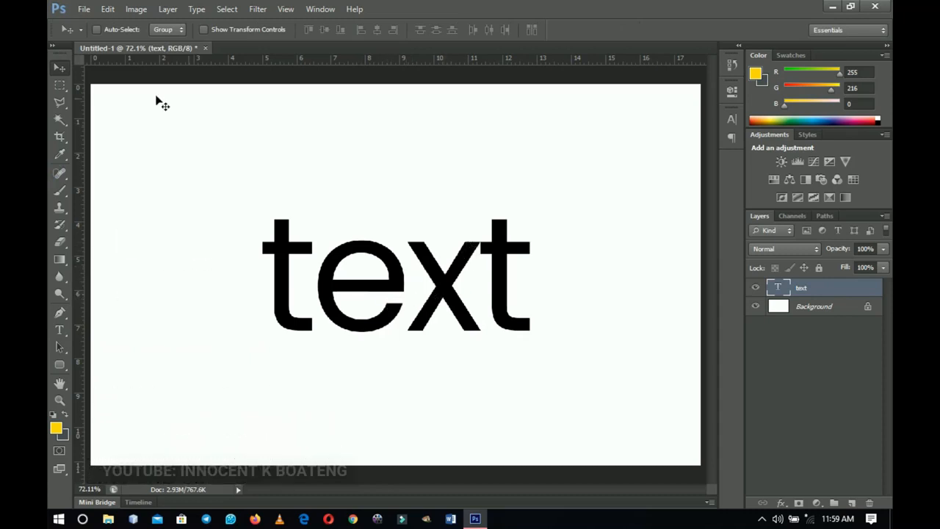
- Select all of the word "text" for editing and show its character formatting settings
key(t)
click(366, 275)
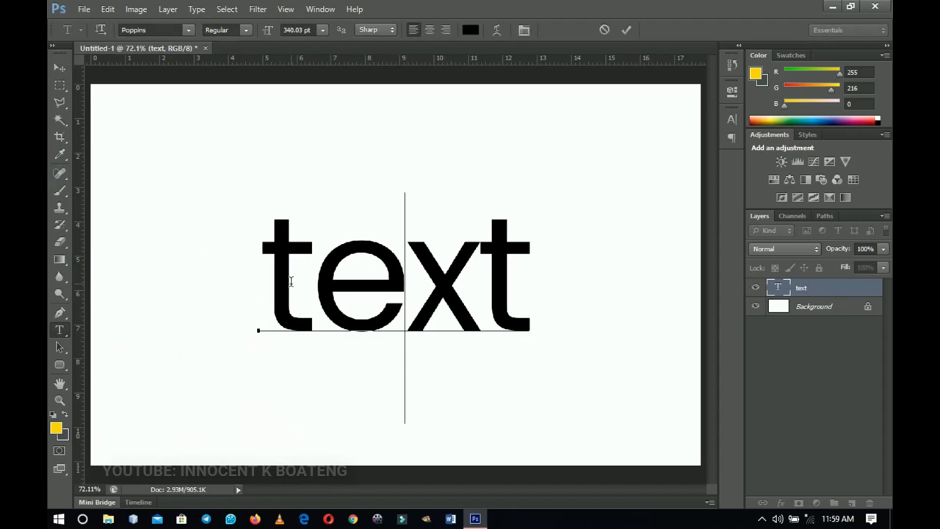
key(ctrl+a)
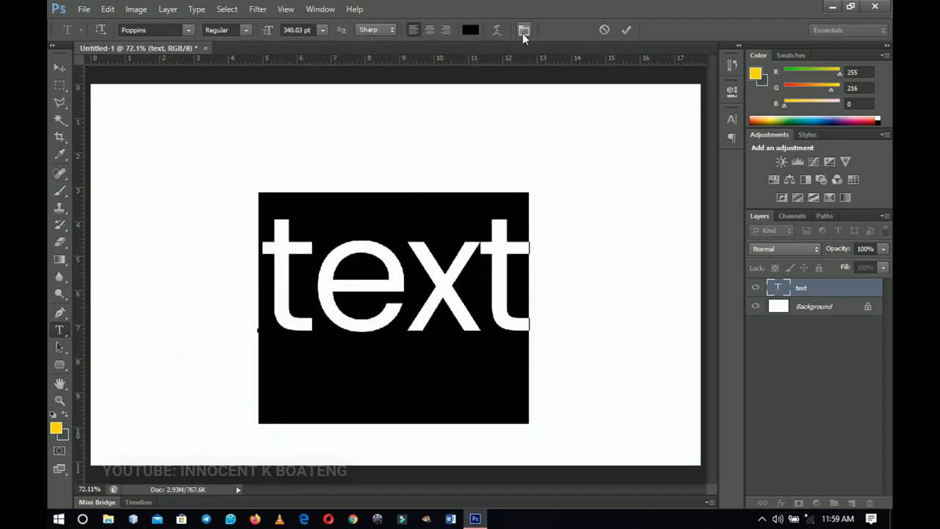
click(523, 30)
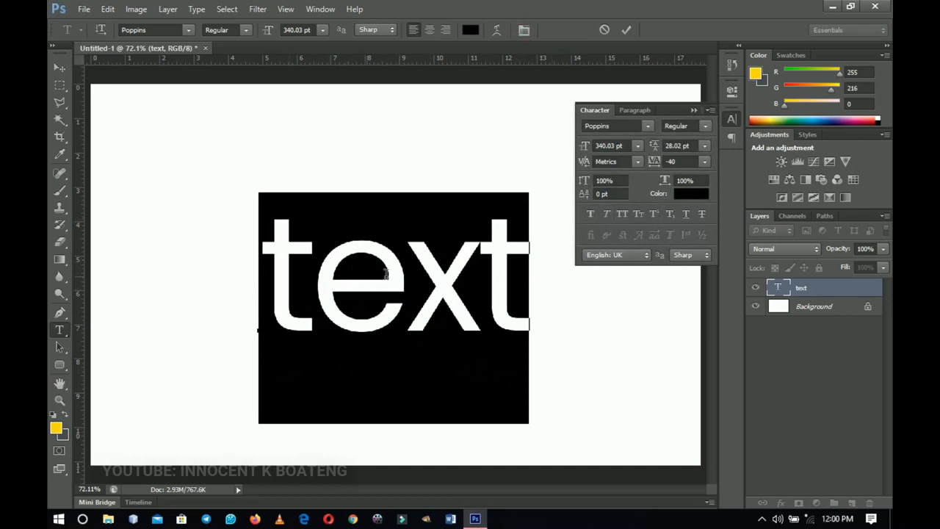
- Apply Faux Italic to the selected text and switch it off again
click(606, 217)
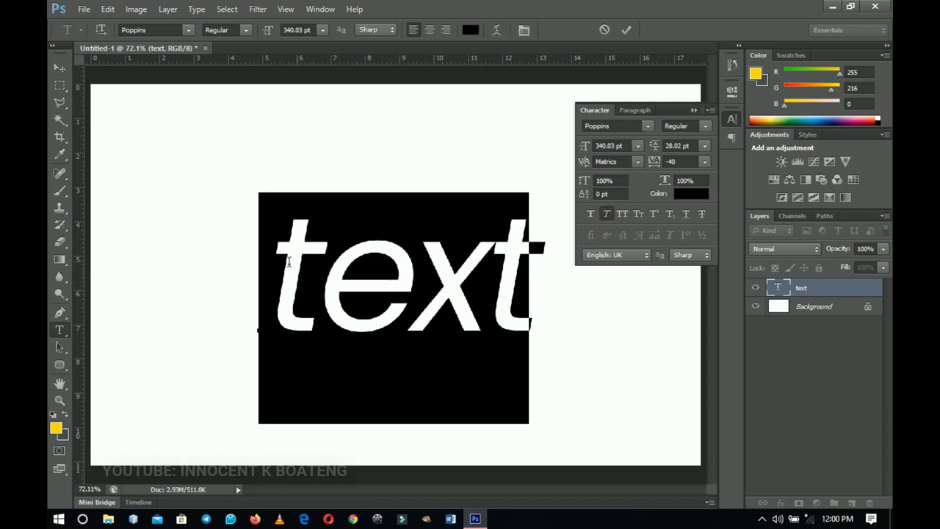
click(245, 32)
click(387, 299)
click(607, 215)
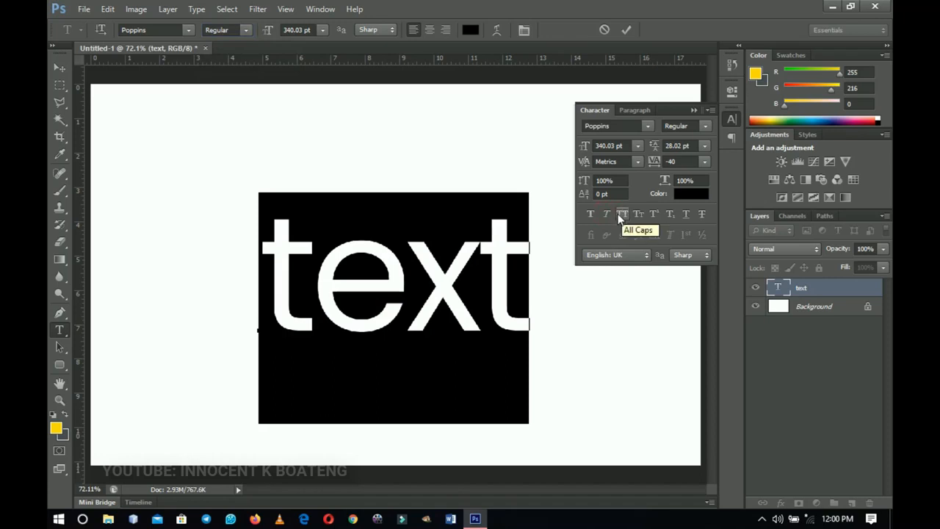
- Try All Caps on the selected text, shifting it slightly up and left, and switch All Caps off again
click(618, 214)
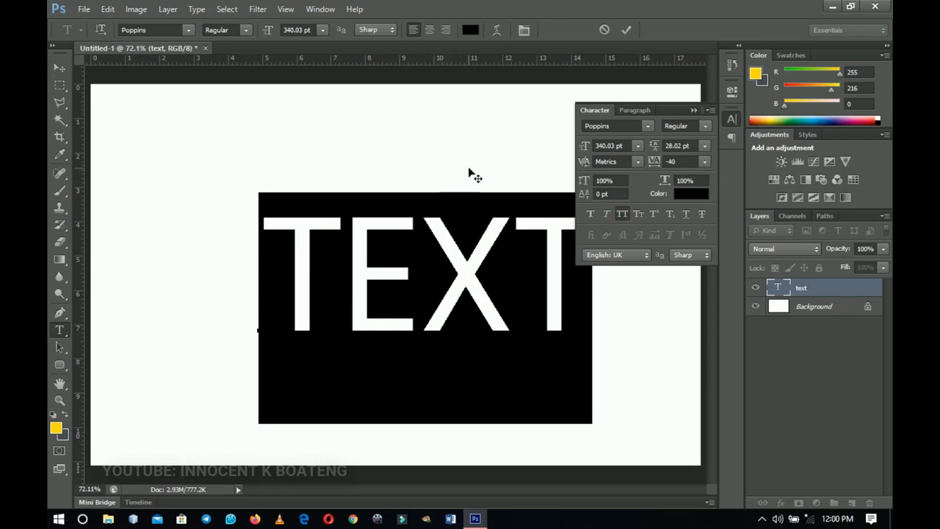
drag(469, 170, 448, 151)
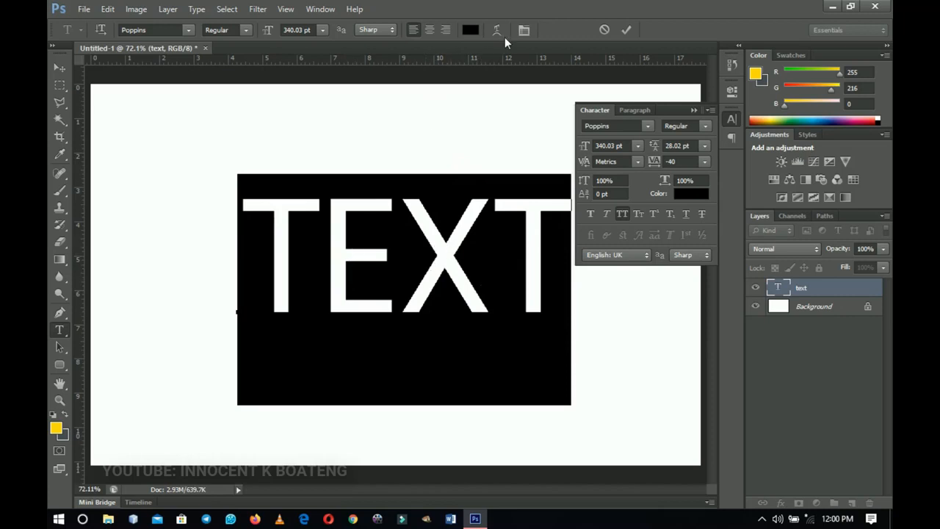
click(622, 214)
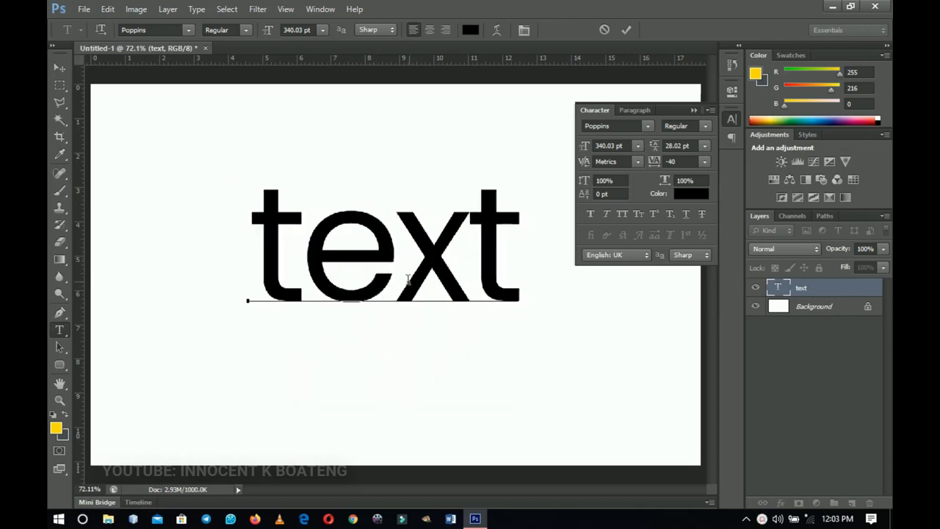
- Replace the word "text" with "H20" and format its 2 as Subscript
double_click(406, 278)
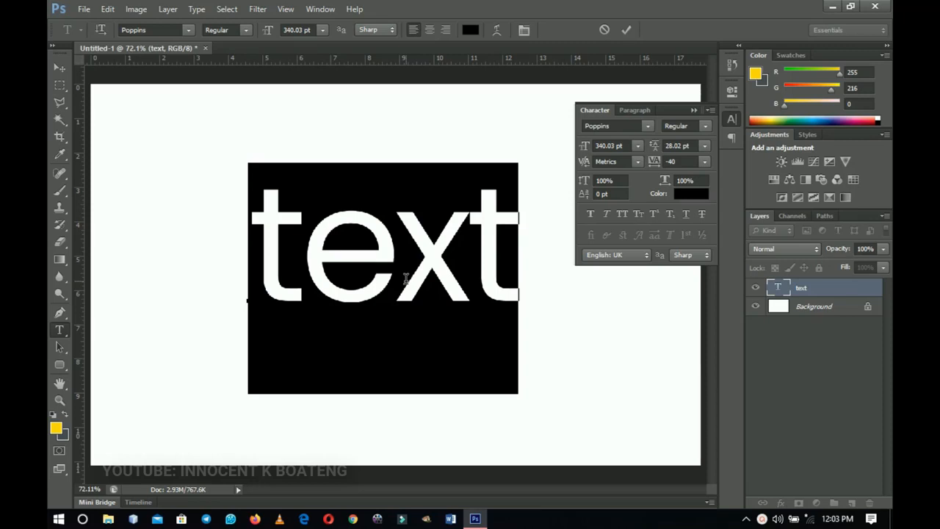
text(H2)
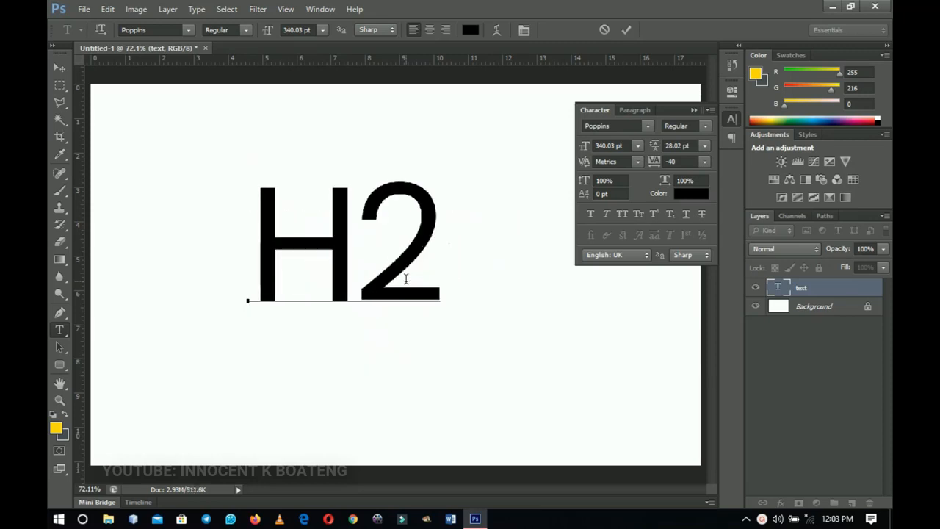
text(0)
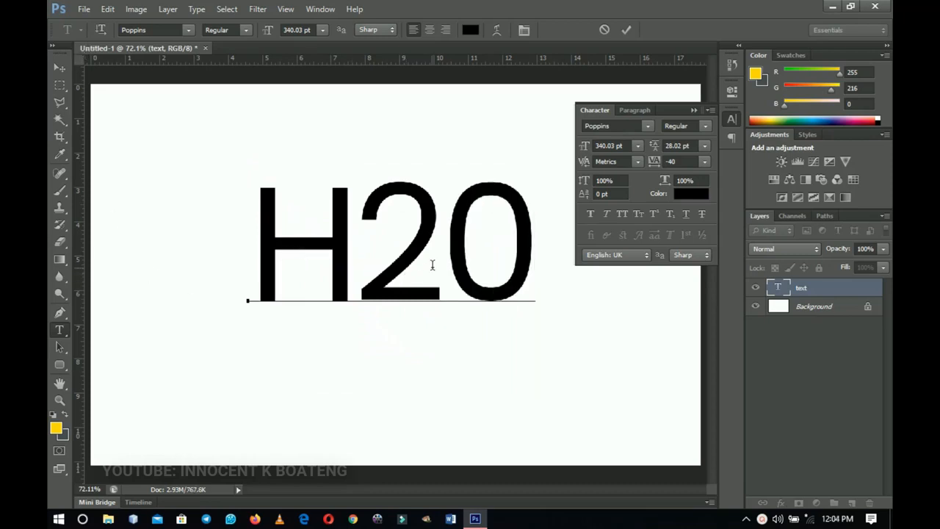
drag(433, 265, 359, 263)
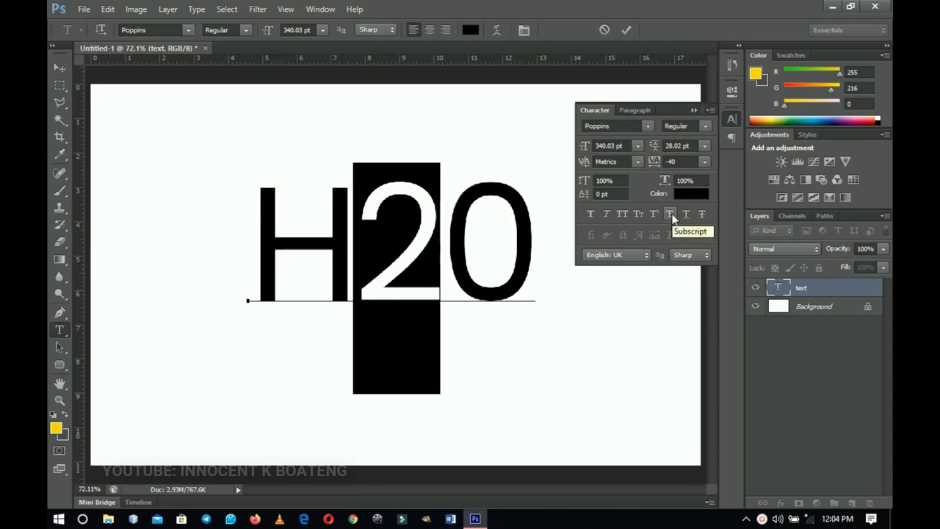
click(671, 214)
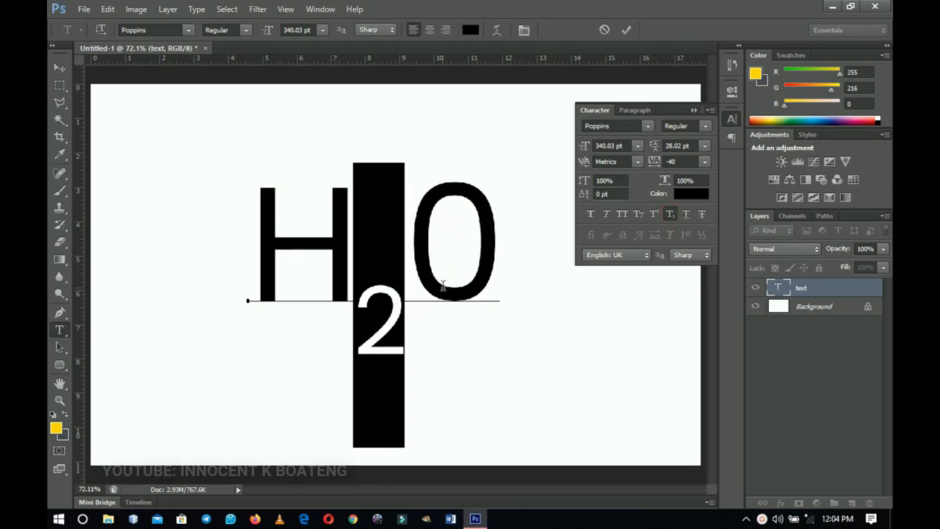
- Replace the text with "X2" and format its 2 as Superscript
key(ctrl+a)
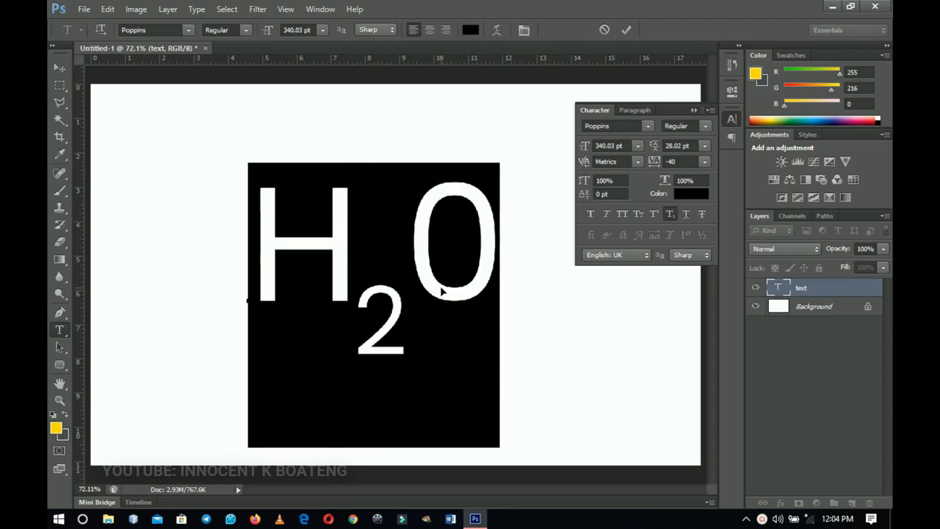
text(X2)
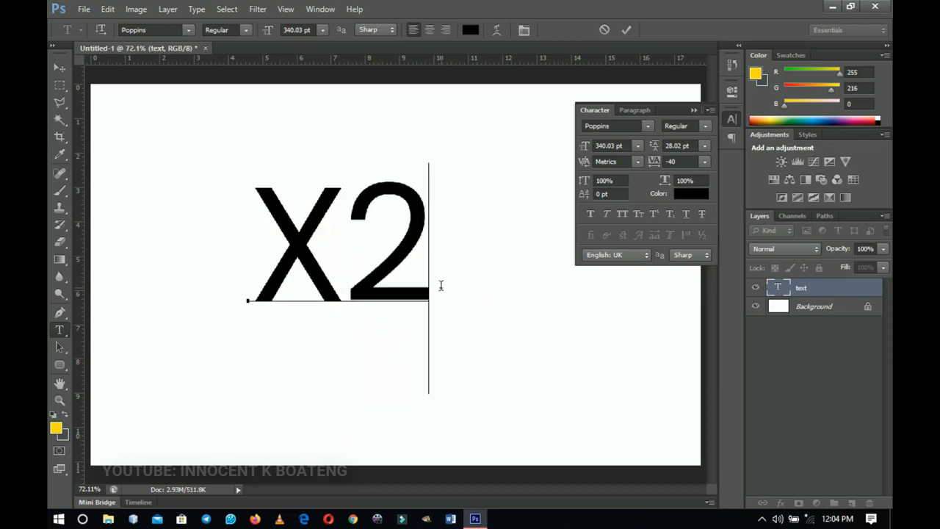
drag(385, 281, 437, 251)
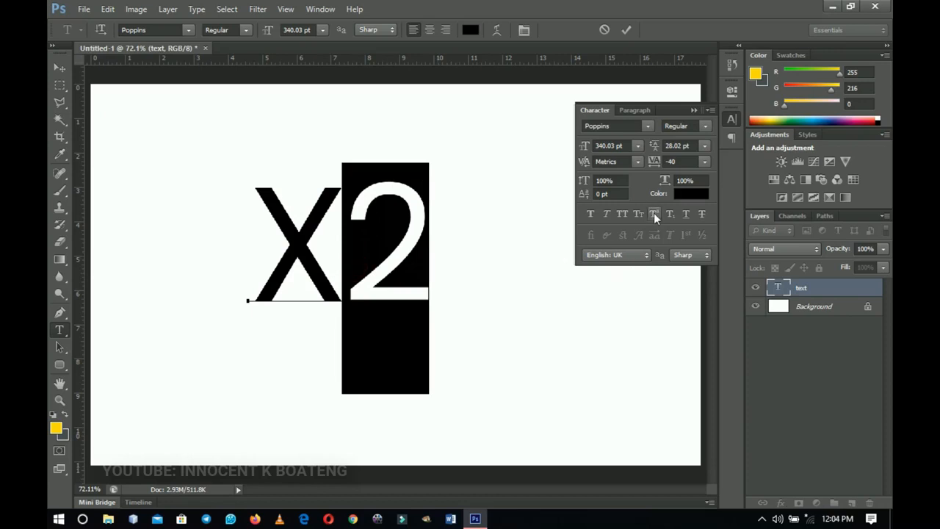
click(654, 214)
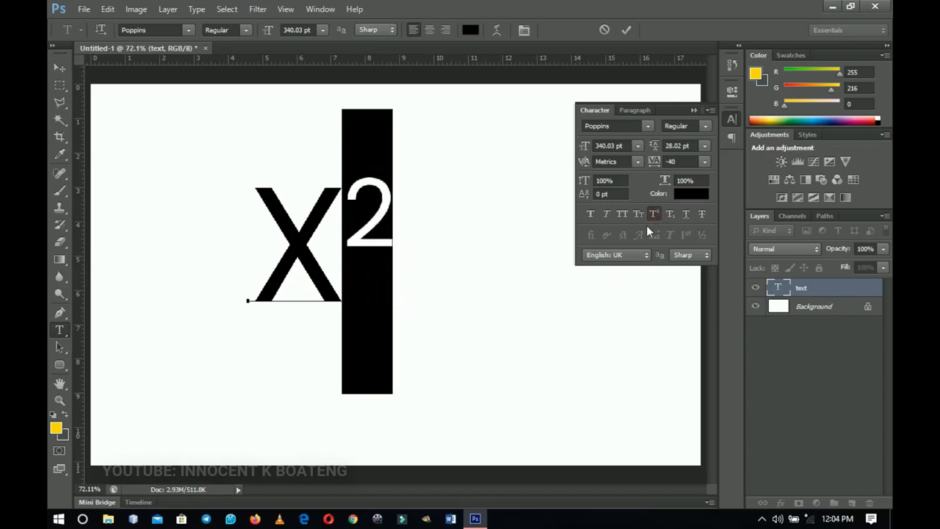
drag(448, 140, 490, 163)
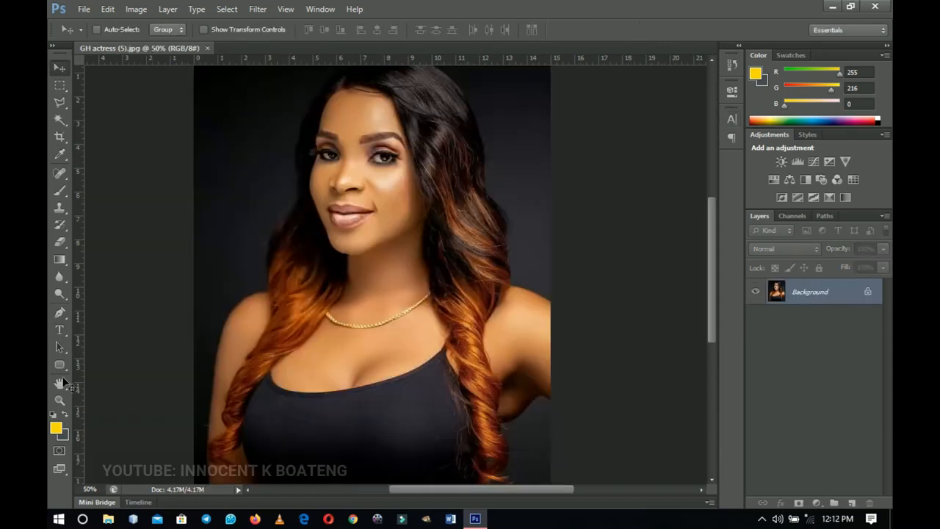
- Open the foreground Color Picker, base its colour field on Hue and choose pure red, ff0000
key(i)
click(57, 427)
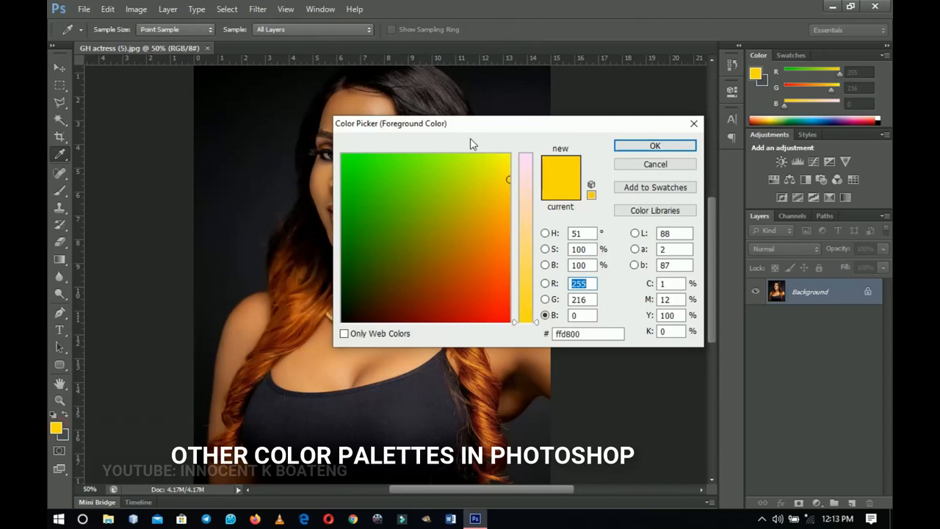
drag(458, 130, 454, 107)
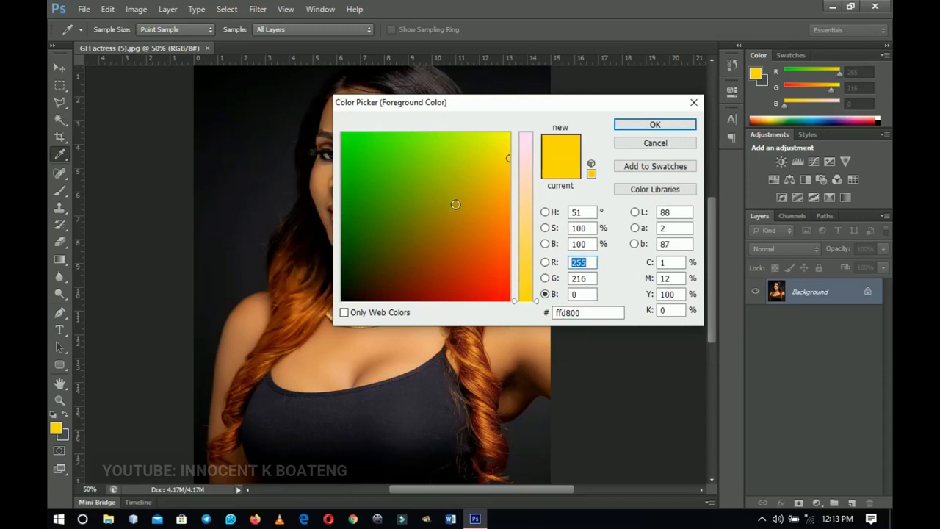
click(545, 213)
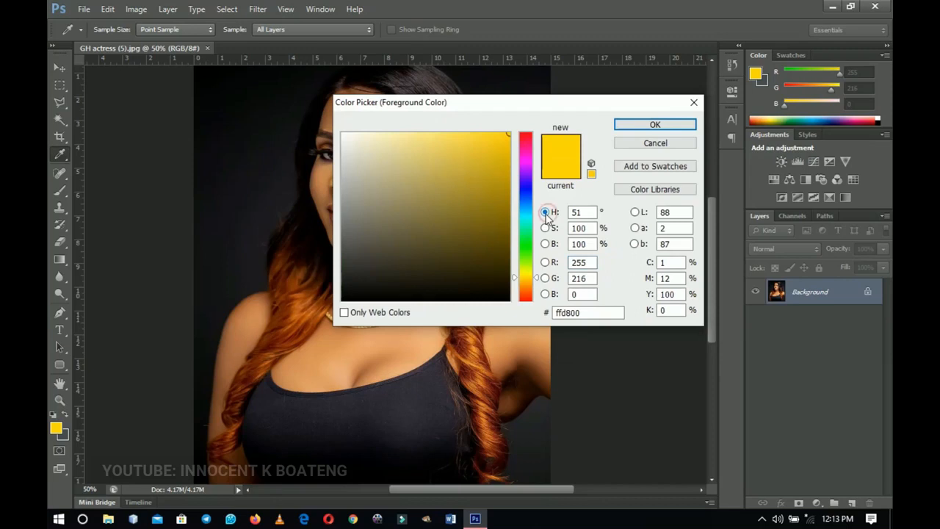
drag(445, 111, 490, 107)
drag(569, 246, 540, 103)
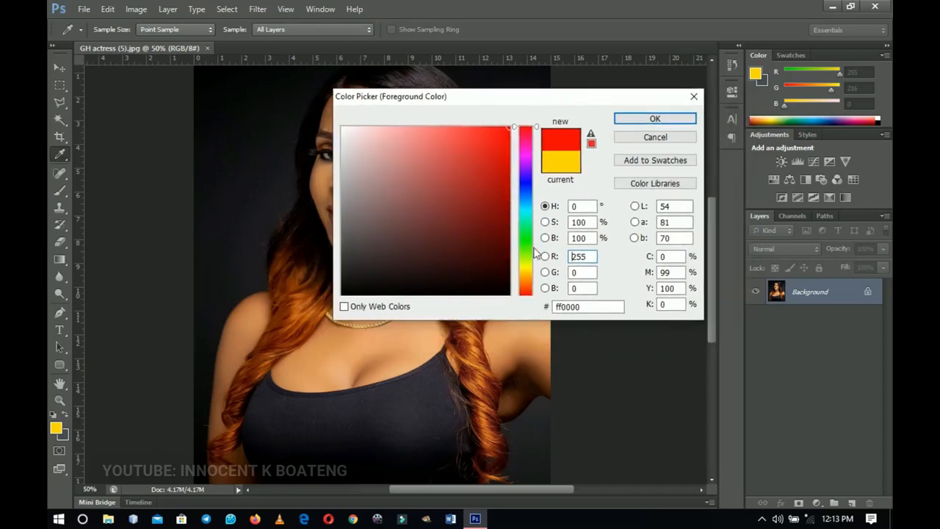
- Compare the Color Picker's colour fields based on Blue, Hue, Saturation, Brightness, Red and Green
click(545, 288)
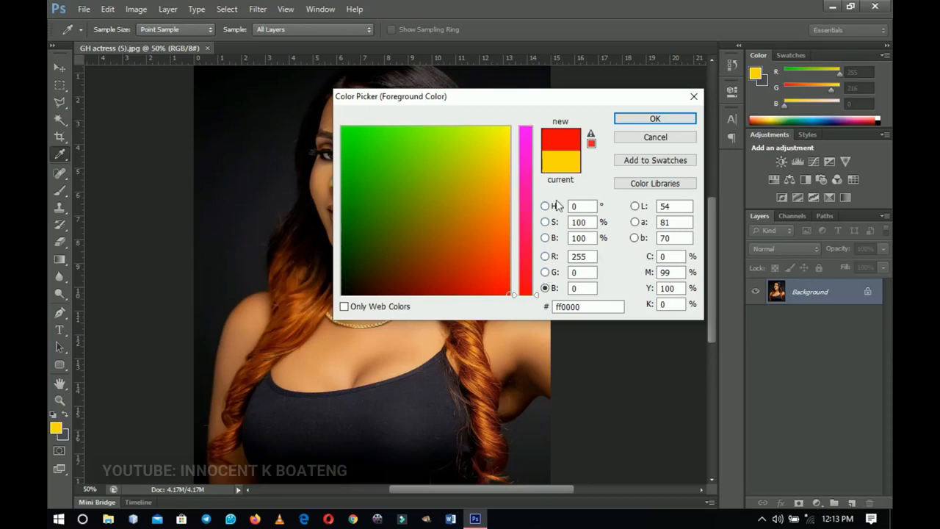
click(618, 189)
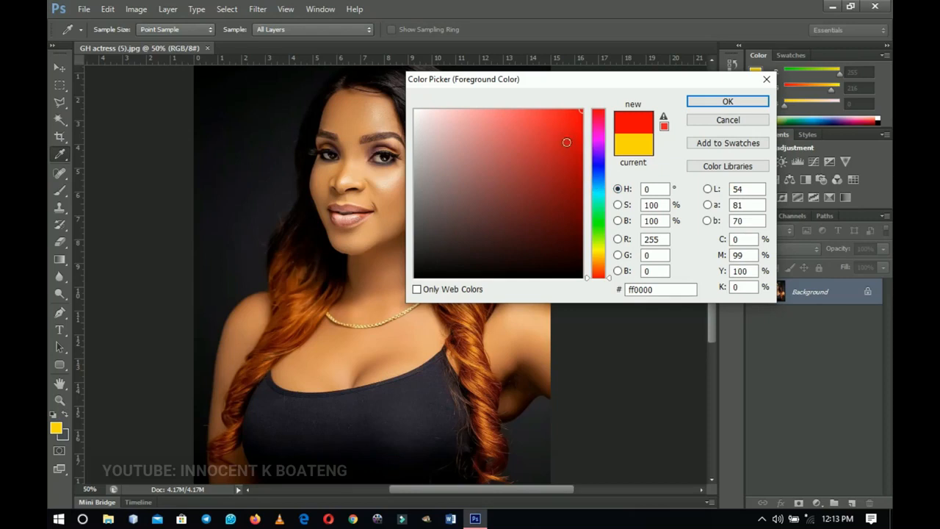
click(618, 205)
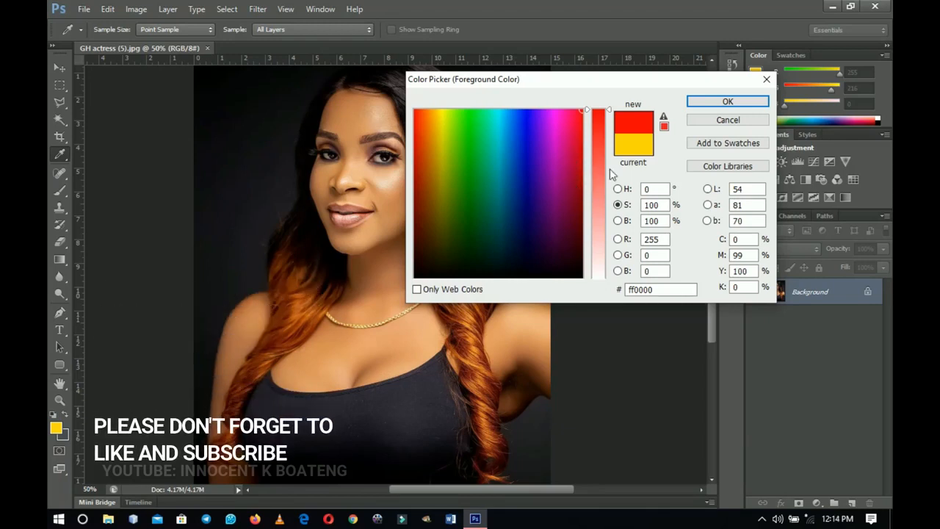
click(618, 189)
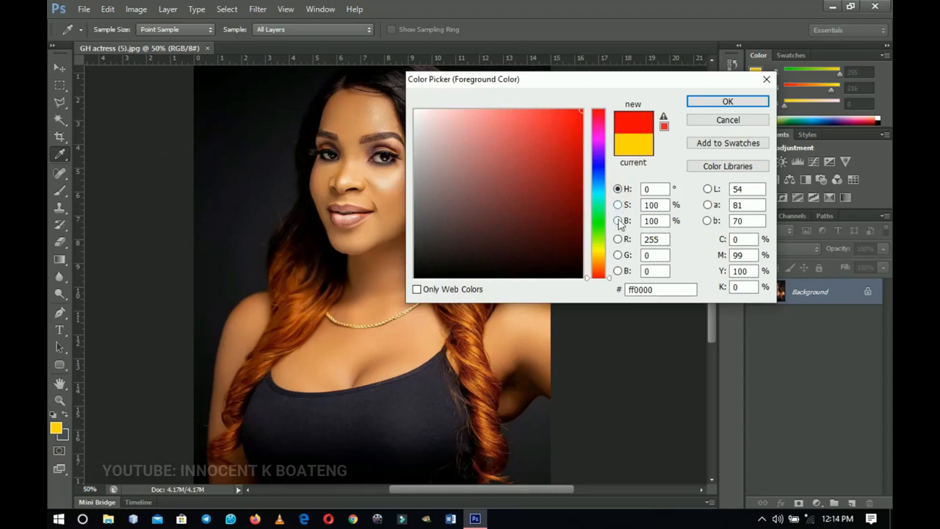
click(618, 221)
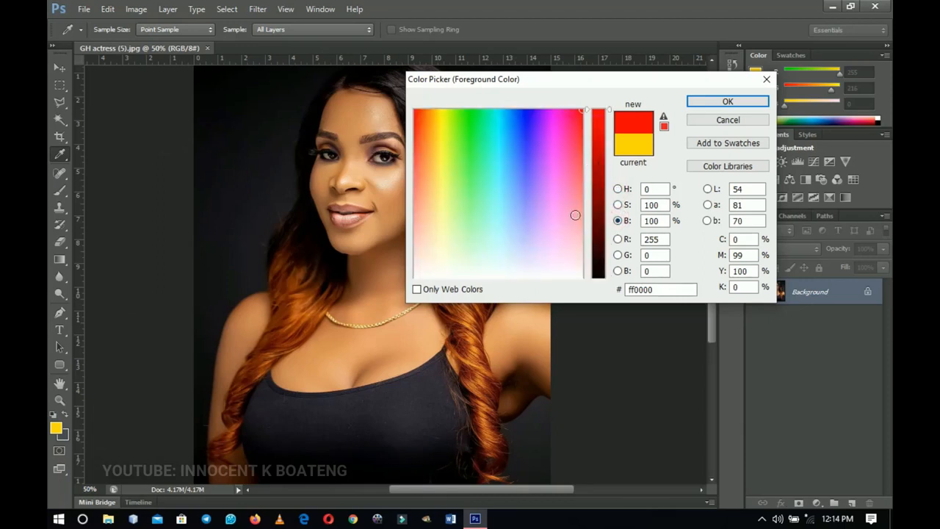
click(617, 239)
click(617, 255)
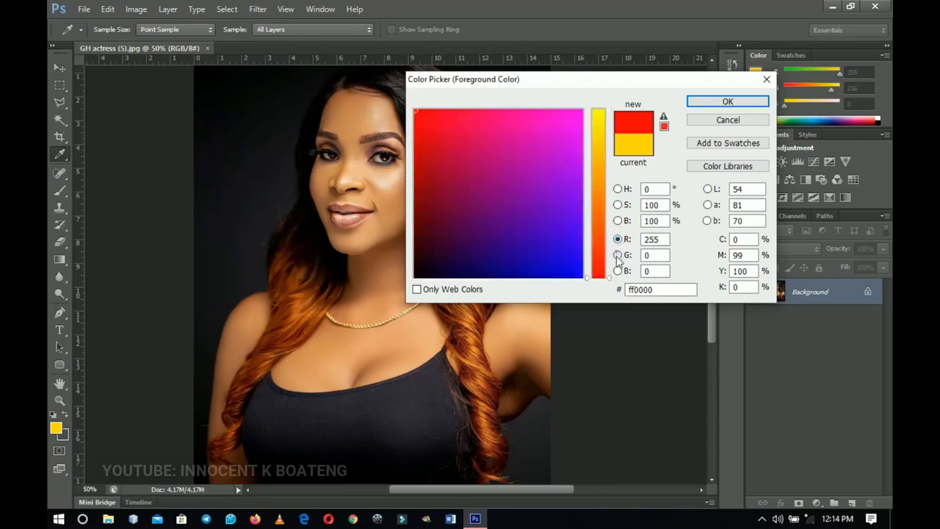
click(618, 272)
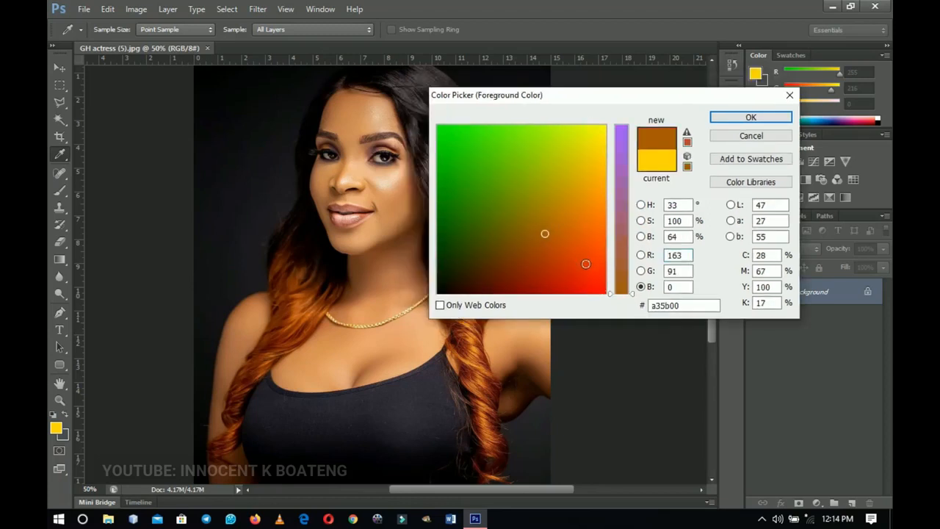
- Return the colour field from Green through Red, Brightness and Saturation to the Hue-based view
click(641, 271)
click(641, 255)
click(640, 236)
click(641, 220)
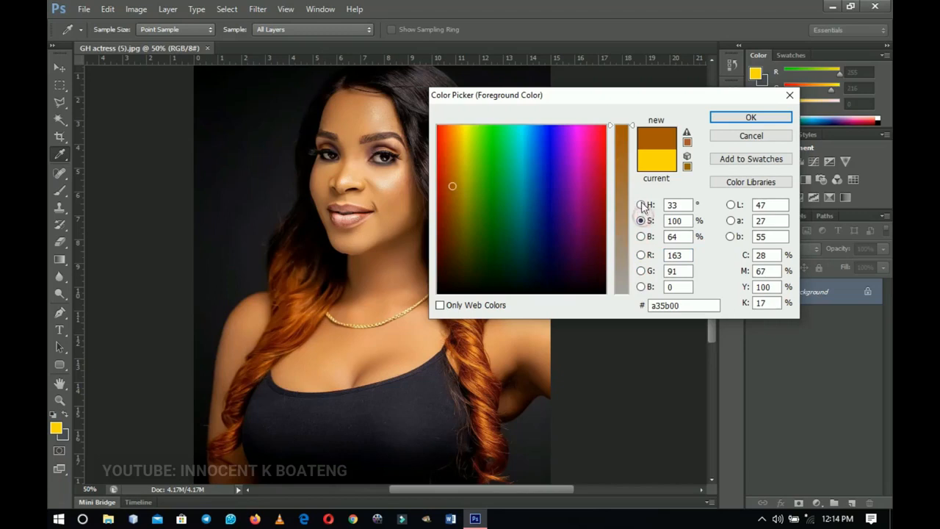
click(641, 205)
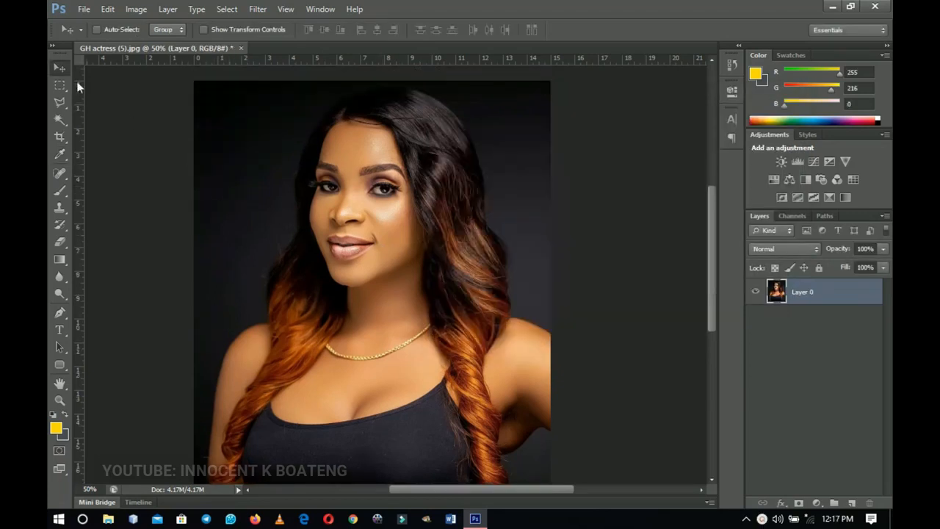
- Draw a freehand Lasso selection over the dark background beside the woman's face, and deselect it
click(60, 101)
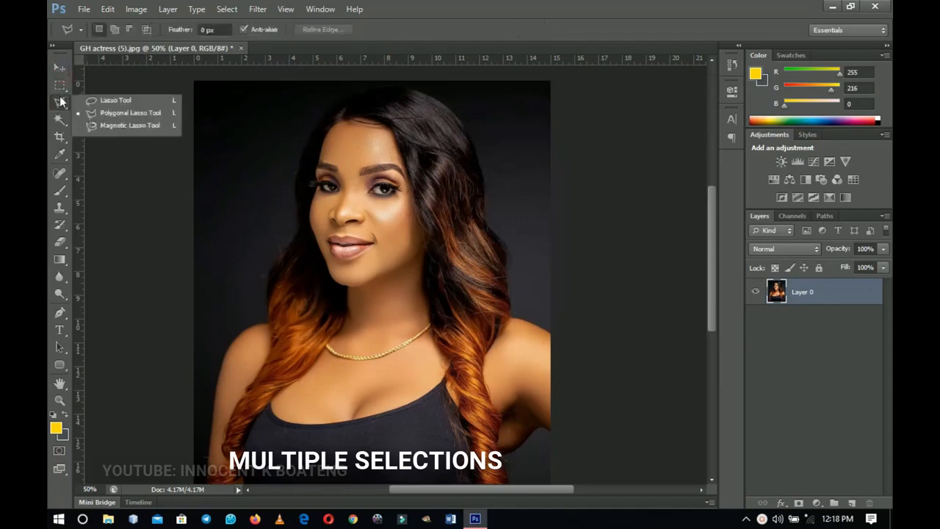
click(116, 100)
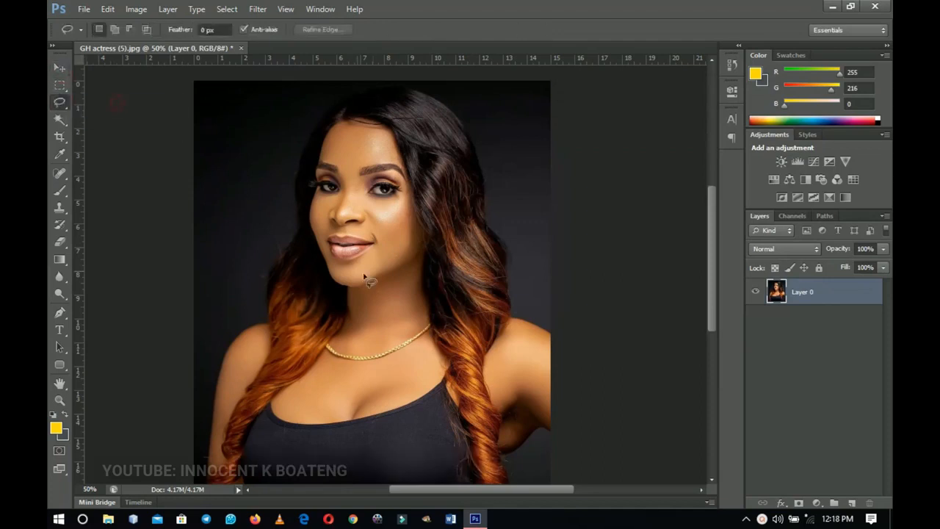
key(z)
click(313, 219)
scroll(327, 333, up, 3)
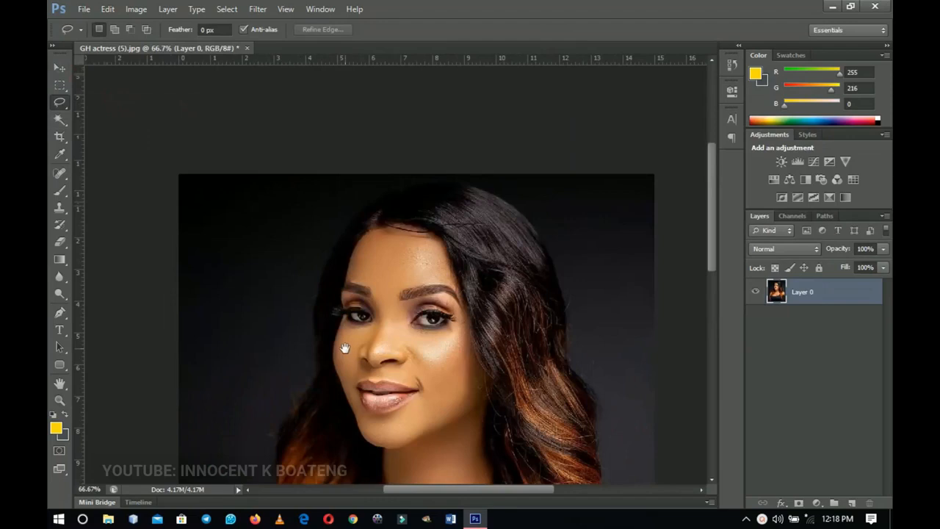
click(342, 324)
key(l)
mouse_move(126, 117)
mouse_down()
mouse_move(248, 130)
mouse_move(342, 426)
mouse_move(131, 110)
mouse_move(130, 131)
mouse_up()
drag(221, 294, 313, 331)
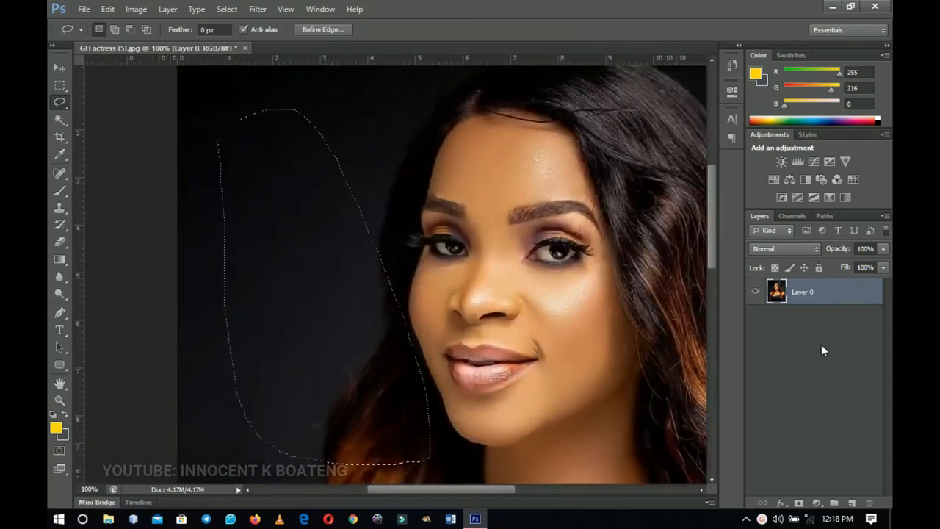
scroll(294, 272, down, 1)
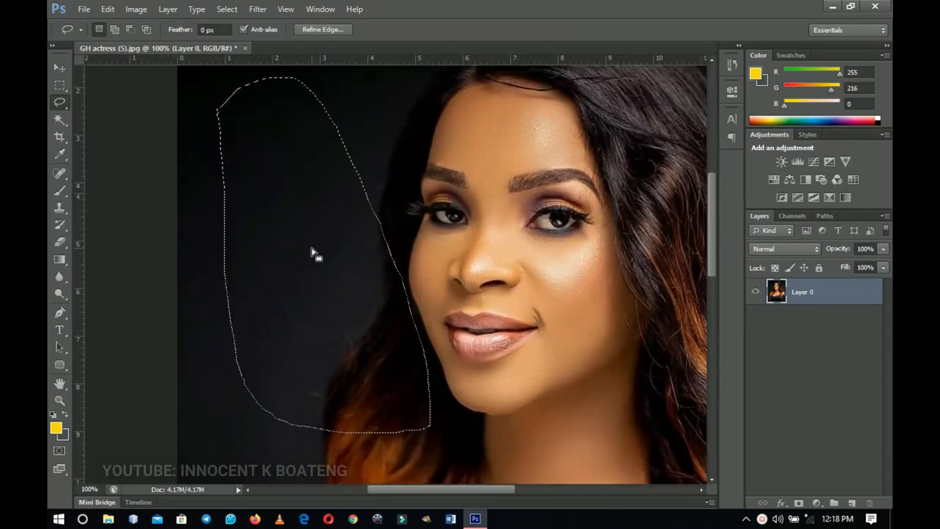
scroll(310, 254, down, 1)
key(ctrl+d)
- Trace the outer edge of the woman's arm up to the shoulder with the Polygonal Lasso Tool
drag(61, 101, 111, 126)
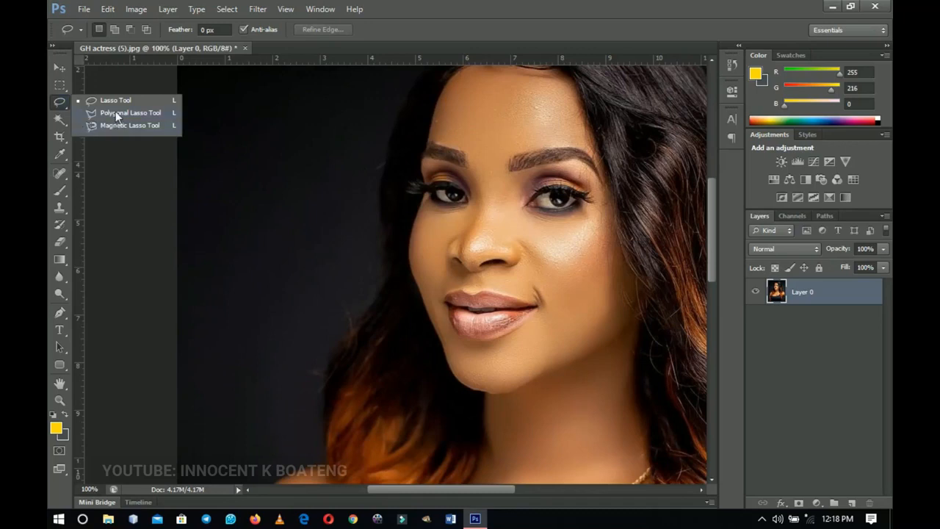
click(115, 111)
scroll(305, 310, down, 10)
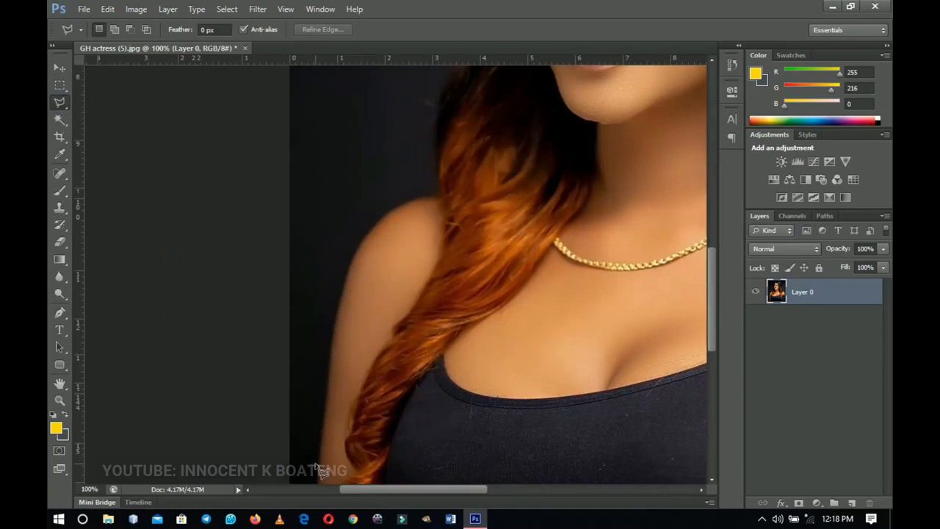
click(317, 464)
click(329, 370)
click(334, 324)
click(352, 260)
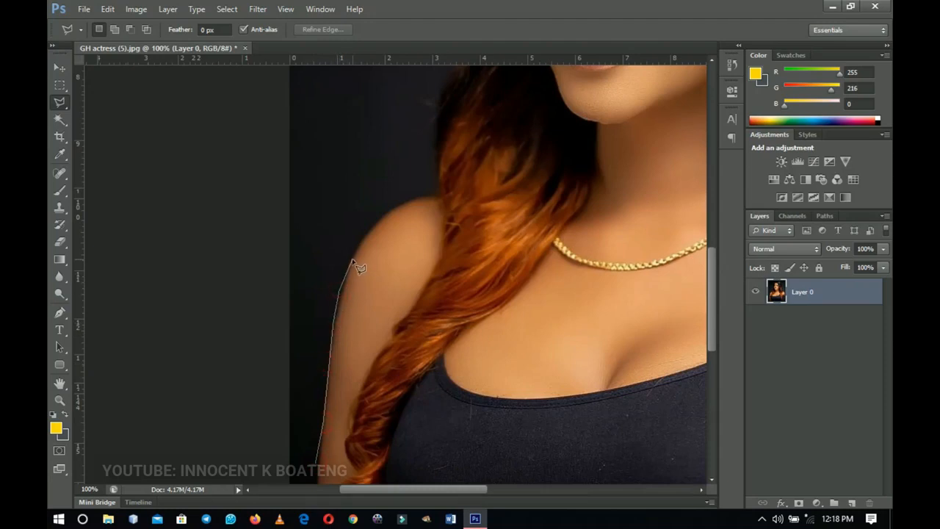
click(370, 228)
click(391, 210)
click(415, 201)
- Extend the polygonal outline beyond the image edge and close it around the dark background beside the arm
key(space)
mouse_move(414, 218)
mouse_down()
mouse_move(439, 414)
mouse_move(473, 342)
mouse_up()
click(340, 251)
key(space)
drag(325, 416, 301, 72)
click(298, 202)
click(315, 306)
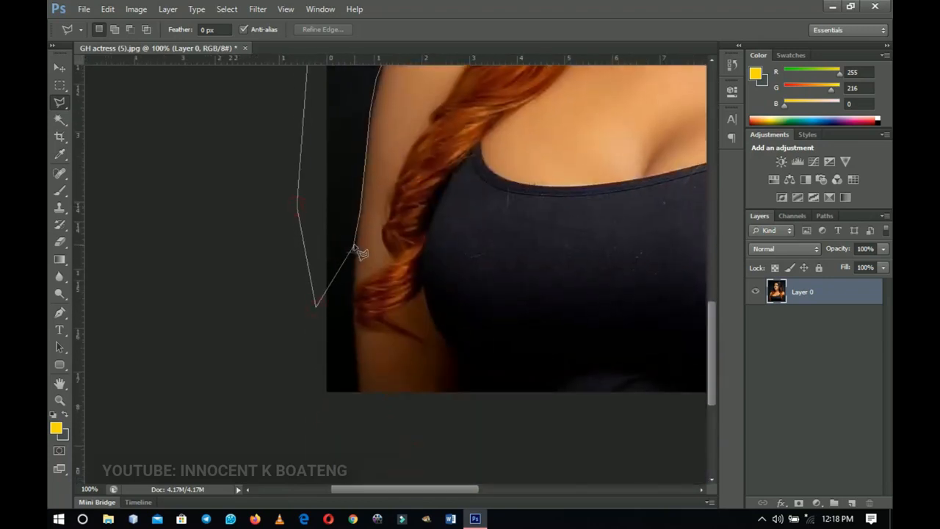
scroll(430, 242, down, 2)
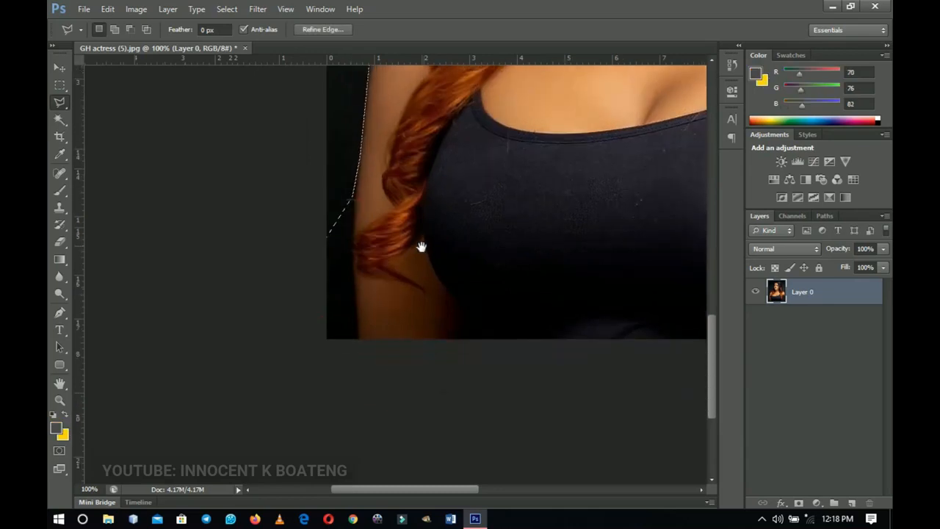
key(z)
scroll(406, 235, down, 1)
scroll(403, 223, up, 2)
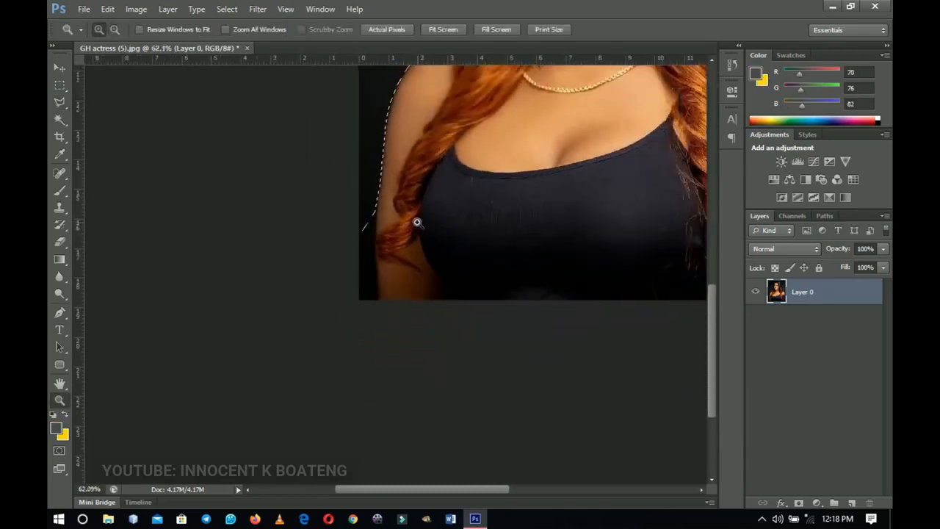
scroll(416, 221, down, 1)
key(l)
mouse_move(442, 283)
mouse_down()
mouse_move(302, 315)
mouse_move(328, 316)
mouse_move(325, 352)
mouse_up()
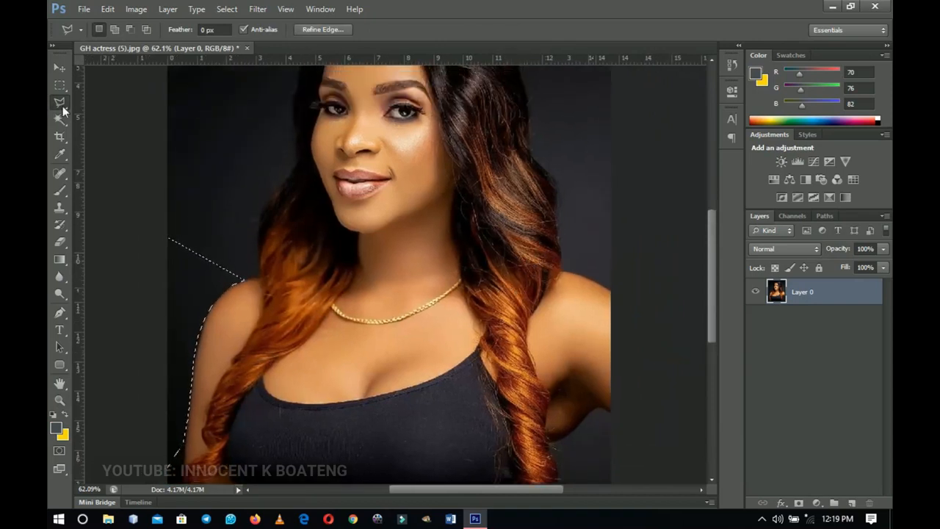
- Add a second polygonal selection around the dark background beside the hair, from shoulder to forehead height, and delete the background inside both selections
key(shift)
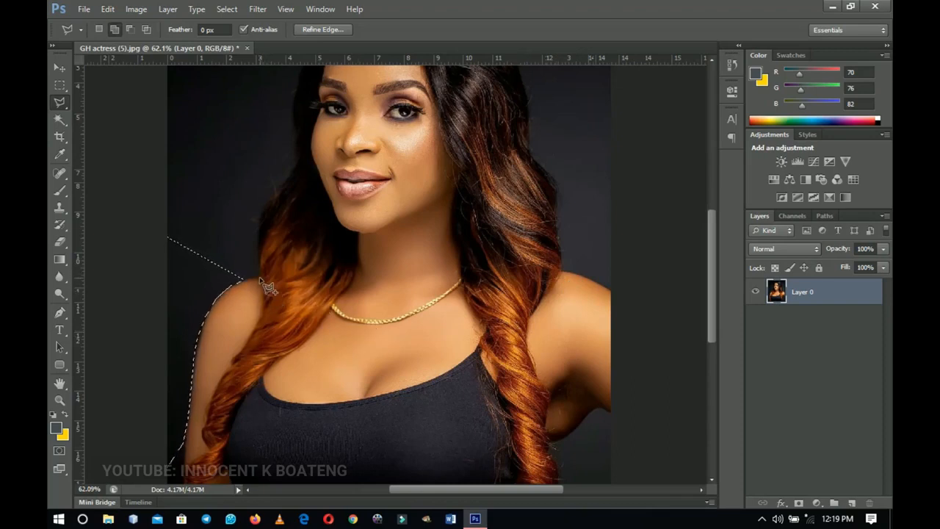
click(257, 222)
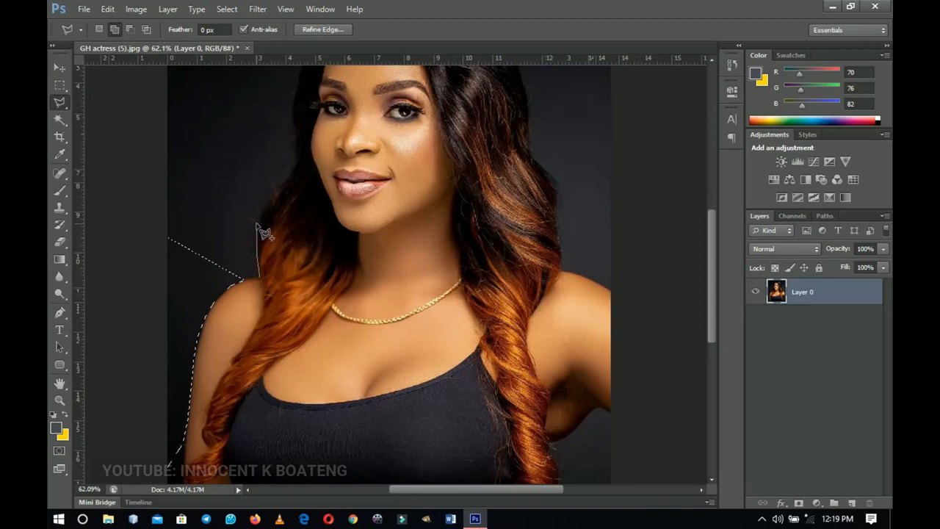
click(268, 203)
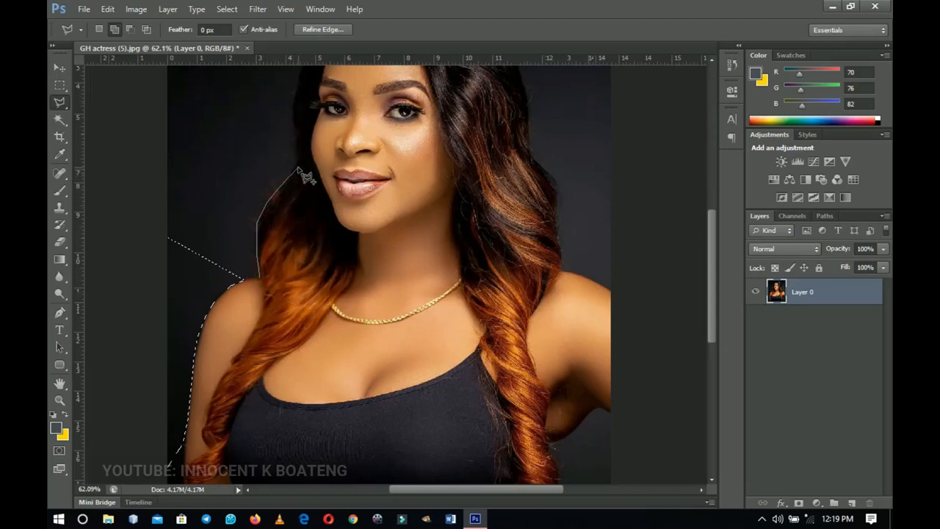
click(296, 160)
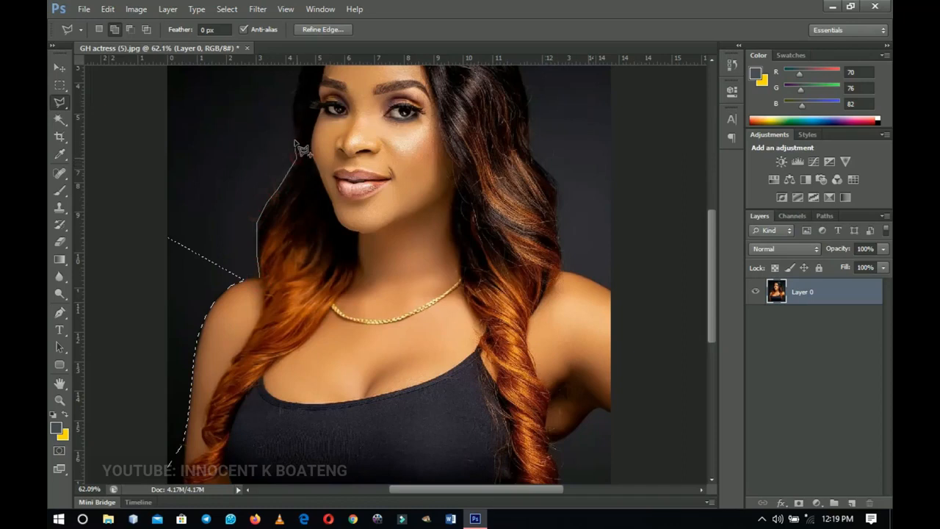
click(294, 125)
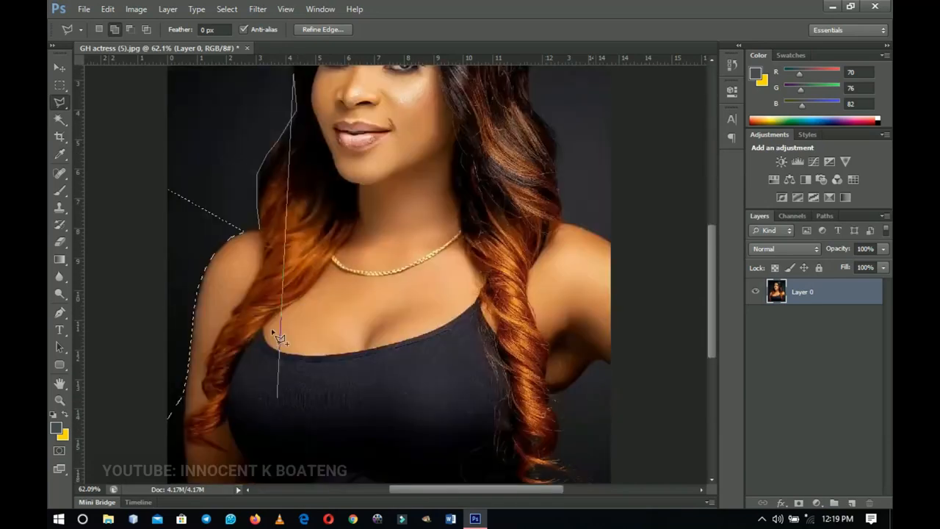
click(296, 349)
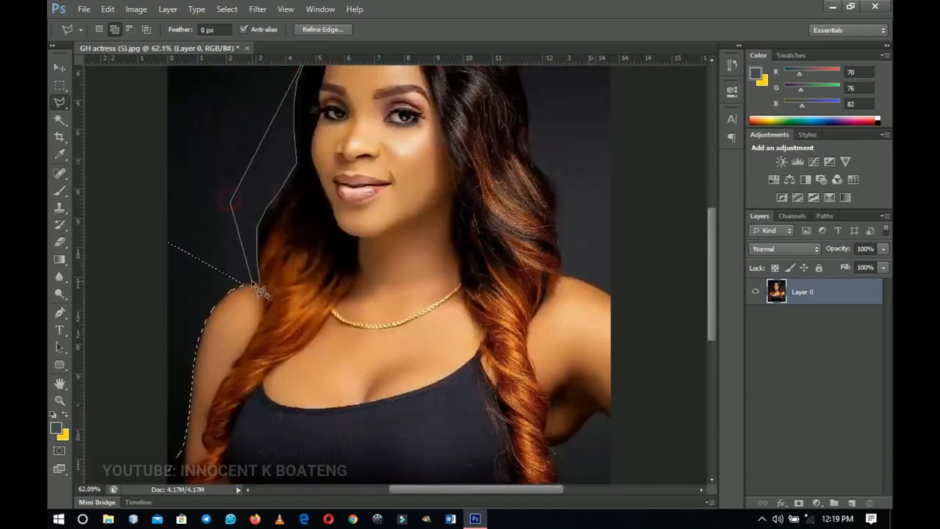
click(261, 283)
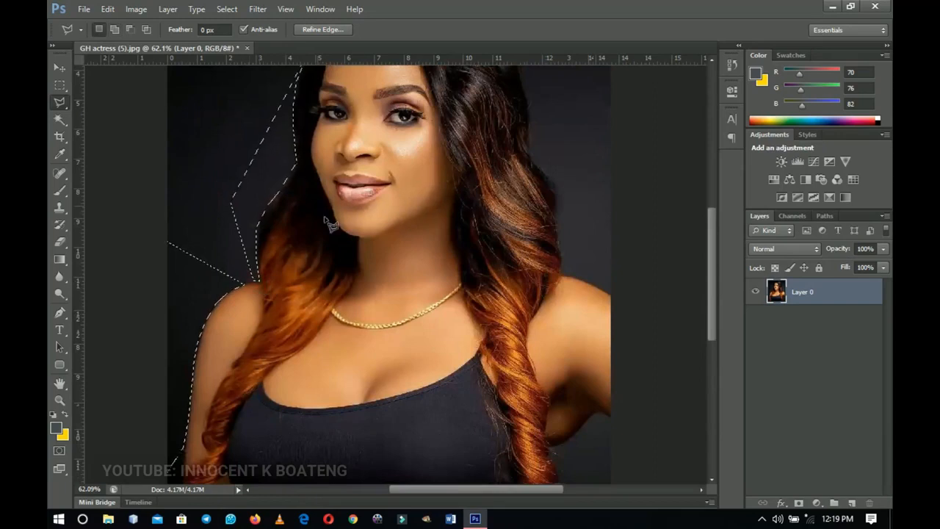
scroll(242, 228, up, 3)
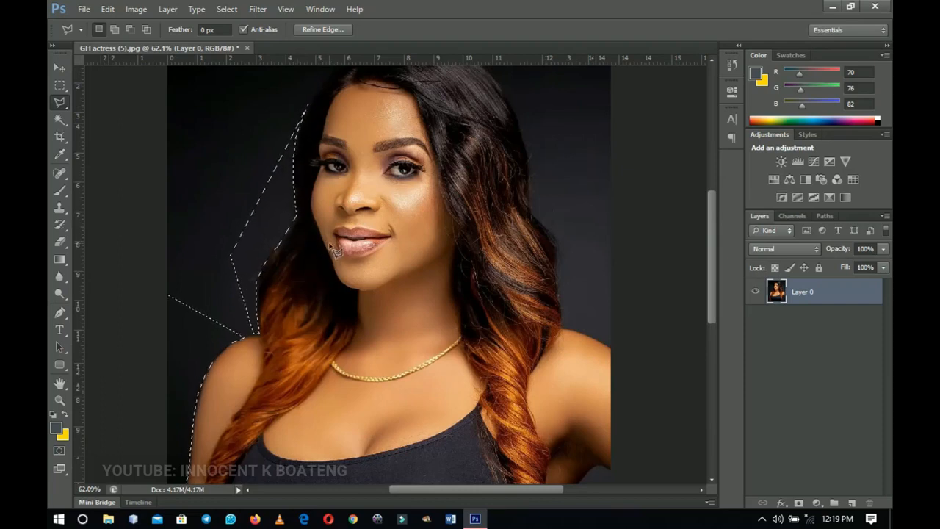
key(Delete)
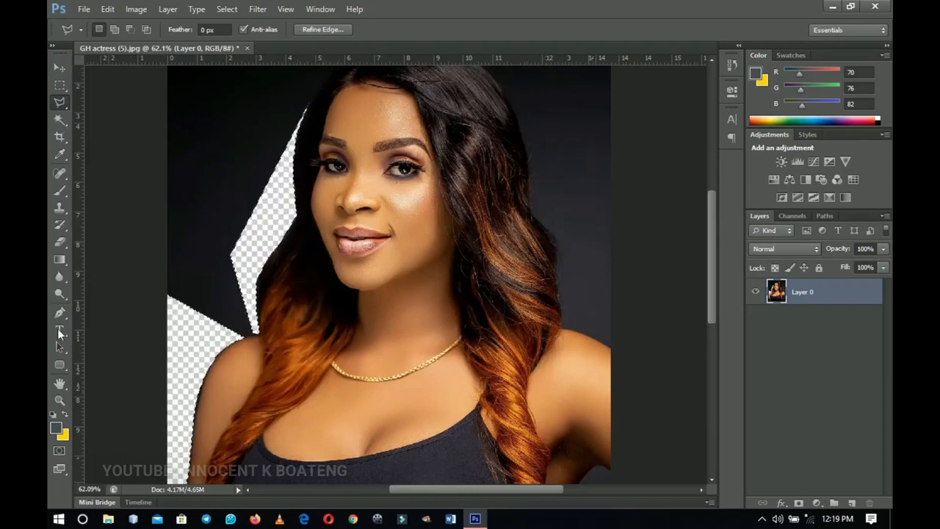
- Examine the cutout edges along the woman's hair, shoulder and arm
scroll(280, 273, down, 3)
scroll(280, 272, up, 3)
scroll(285, 277, down, 3)
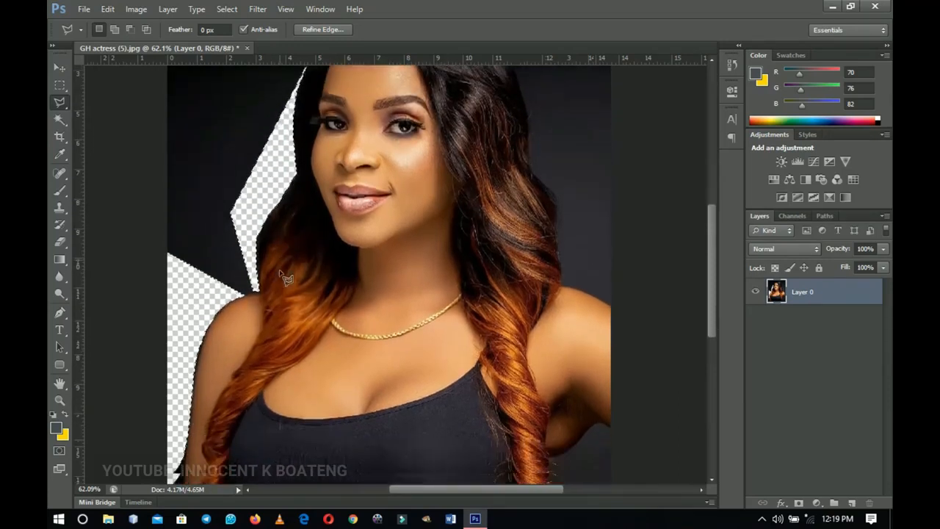
scroll(285, 278, up, 2)
scroll(323, 287, down, 4)
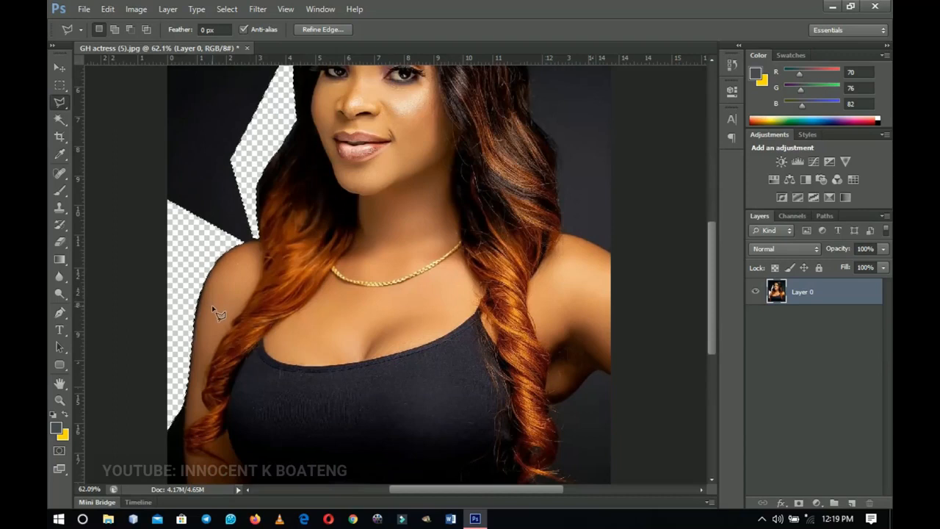
scroll(249, 357, up, 1)
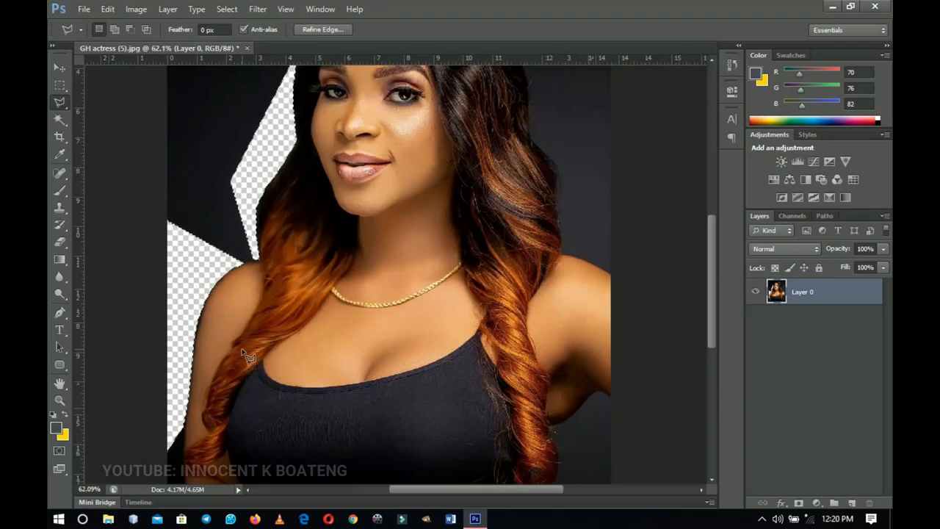
scroll(249, 357, down, 1)
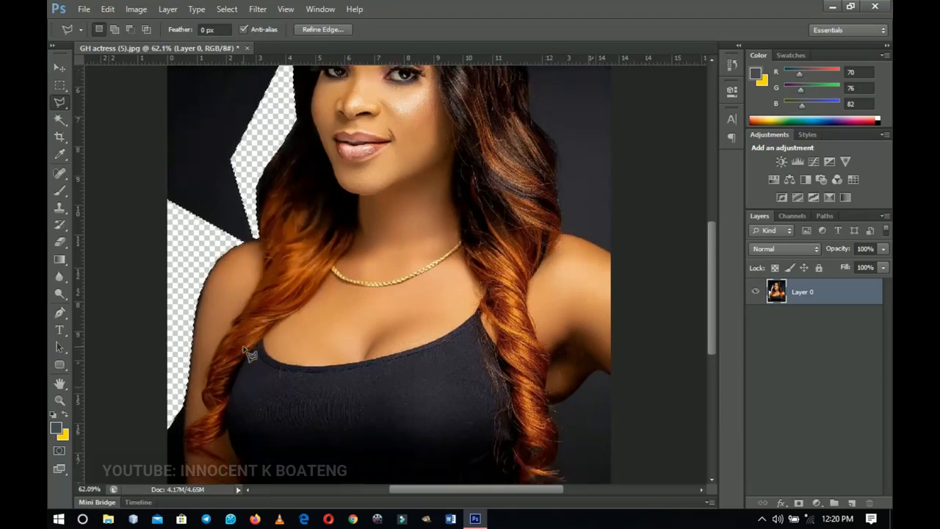
scroll(249, 355, up, 1)
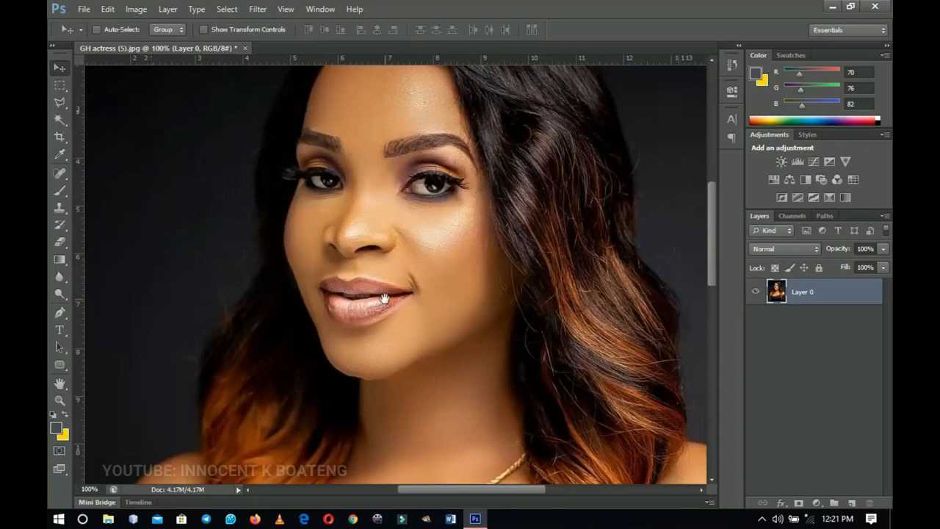
- Trace a short outline along the outer edge of the hair above the shoulder with the Polygonal Lasso Tool, and deselect it
scroll(385, 299, down, 3)
scroll(385, 299, up, 4)
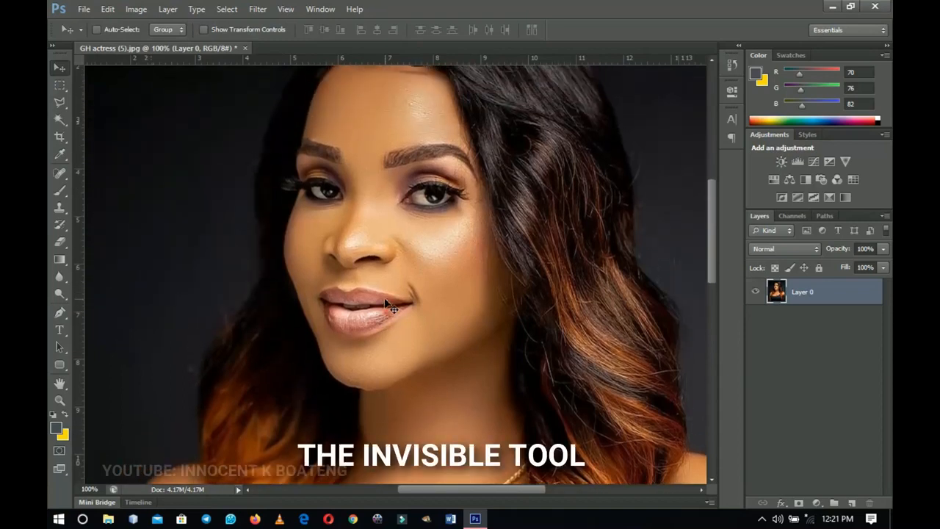
right_click(62, 103)
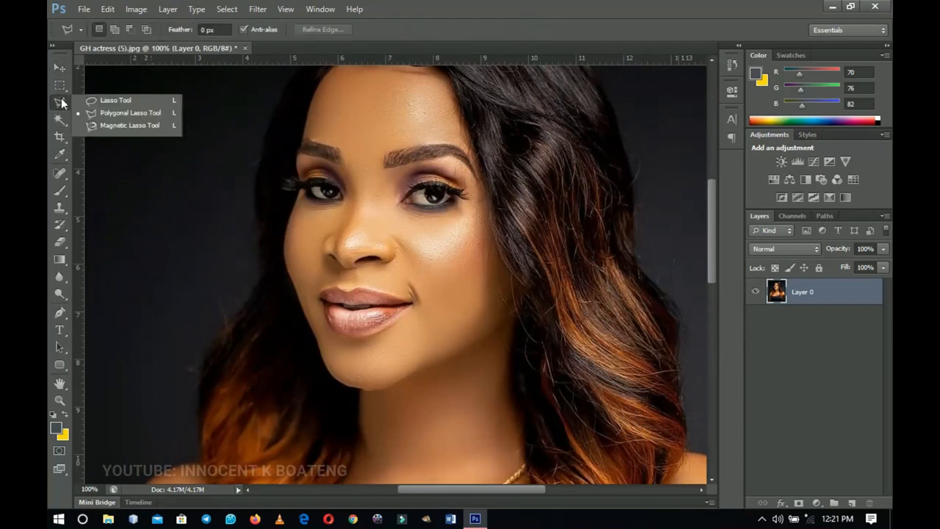
click(103, 115)
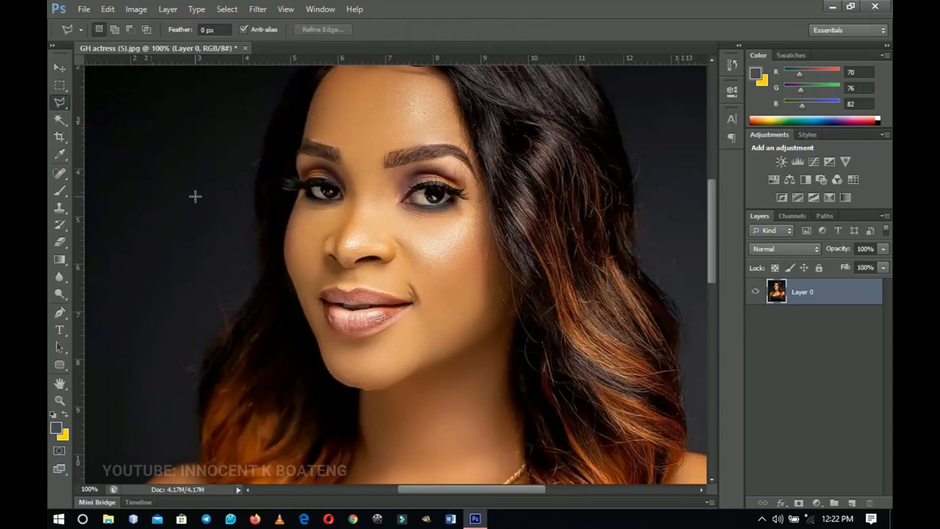
drag(225, 329, 249, 239)
click(223, 369)
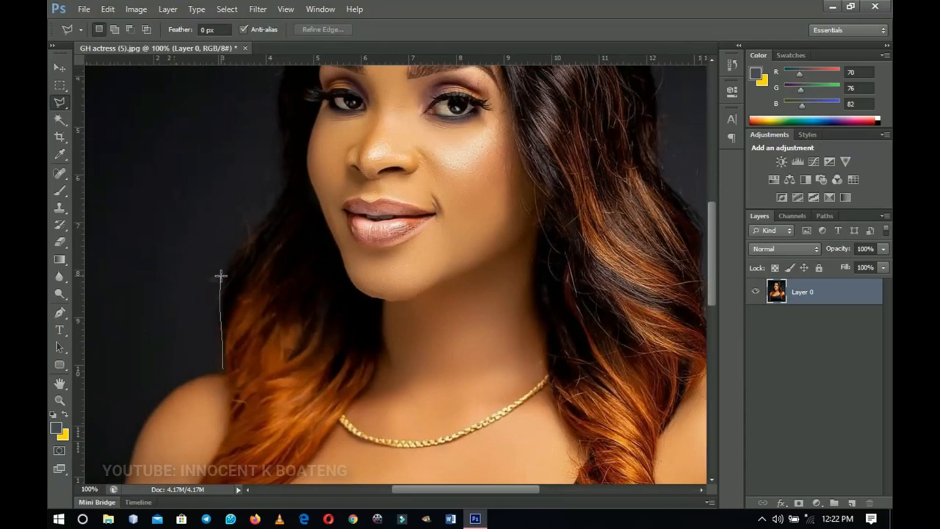
click(221, 276)
click(223, 370)
key(ctrl+d)
- Activate the Brush Tool to inspect its cursor over the portrait, and fit the whole image on screen with the Move Tool active
click(60, 190)
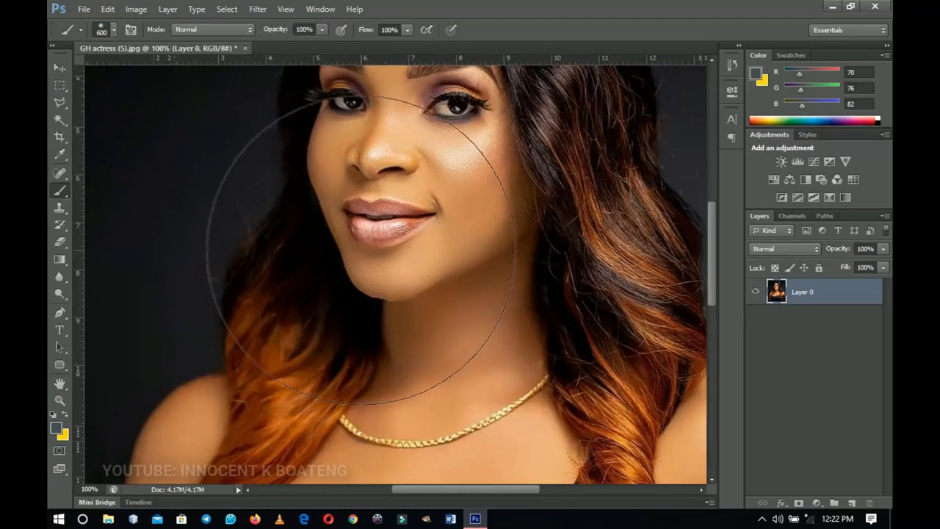
scroll(360, 277, up, 3)
scroll(379, 279, up, 5)
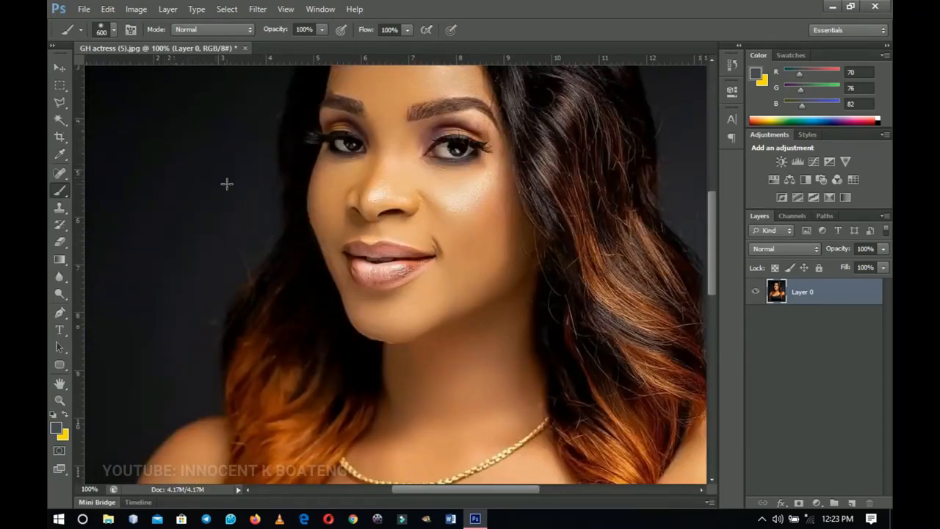
scroll(225, 185, up, 2)
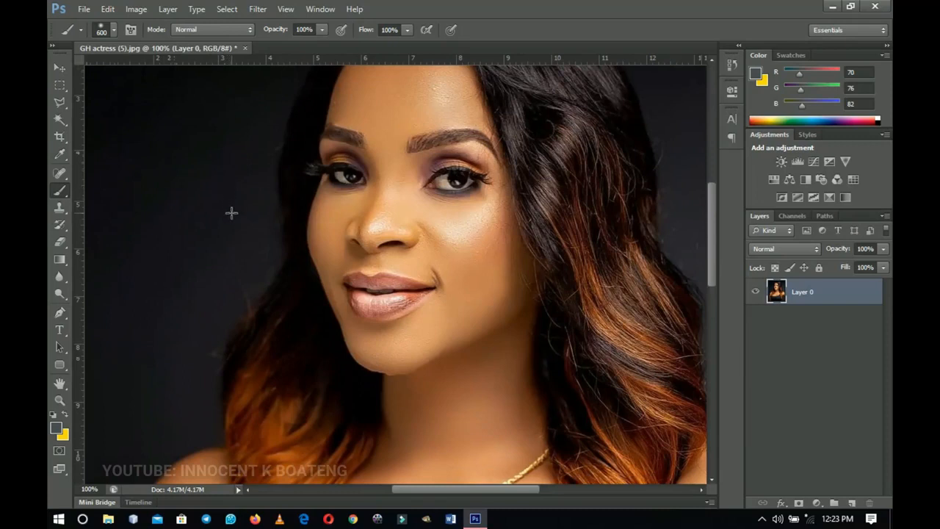
key(ctrl+0)
key(v)
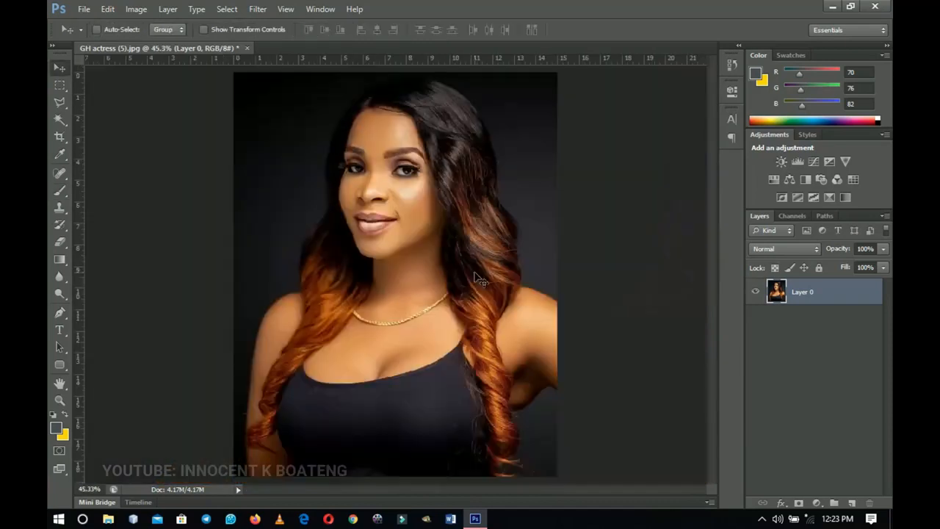